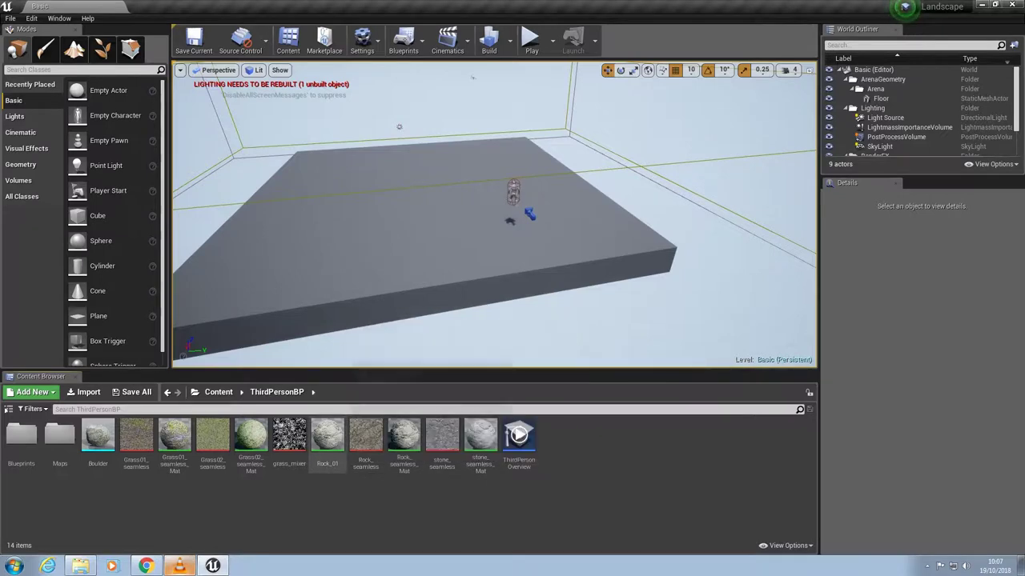
Step: Add a box brush in stone_seamless_Mat to the middle of the floor and inspect its texture up close
click(481, 436)
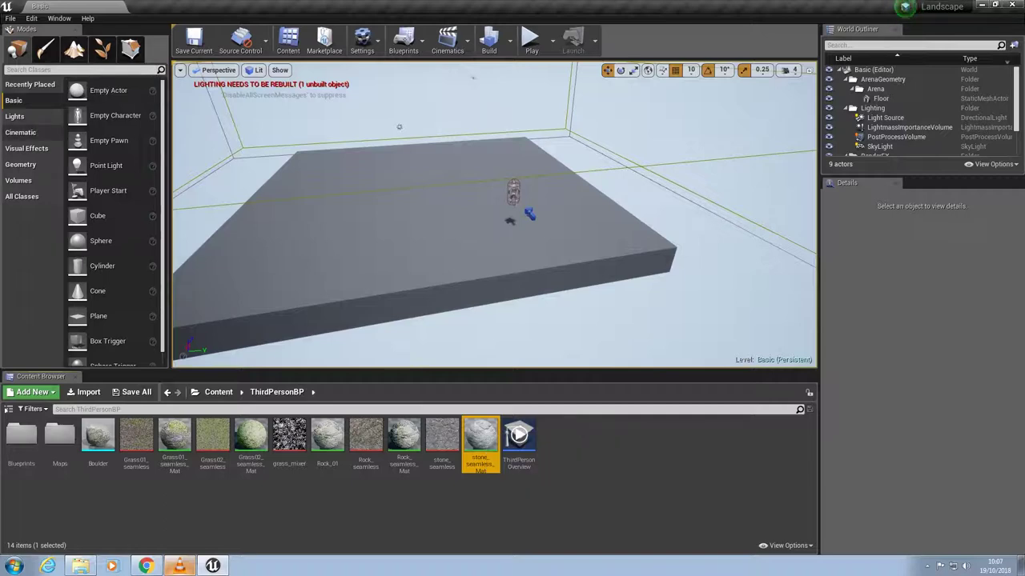
click(21, 164)
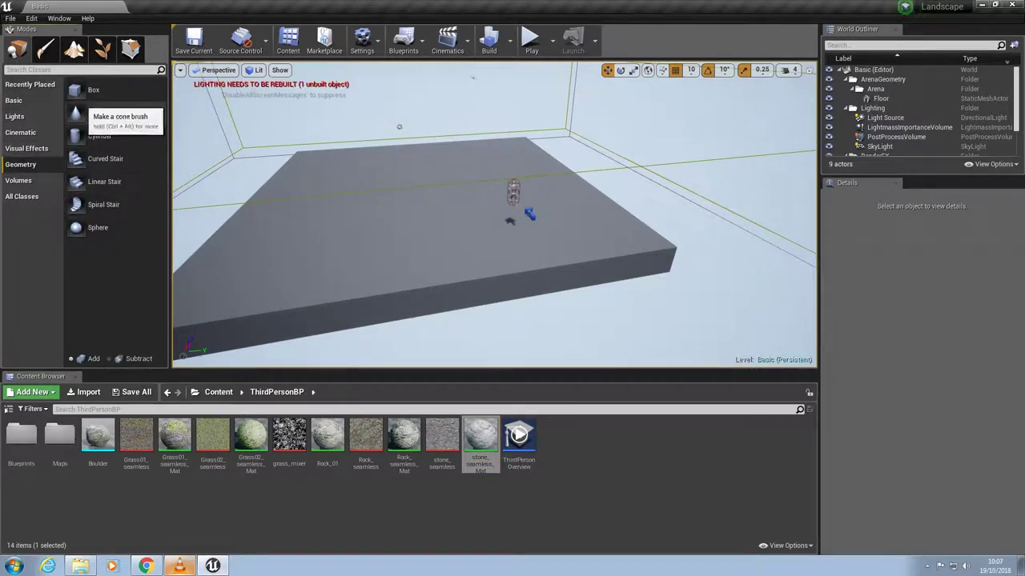
drag(77, 93, 325, 163)
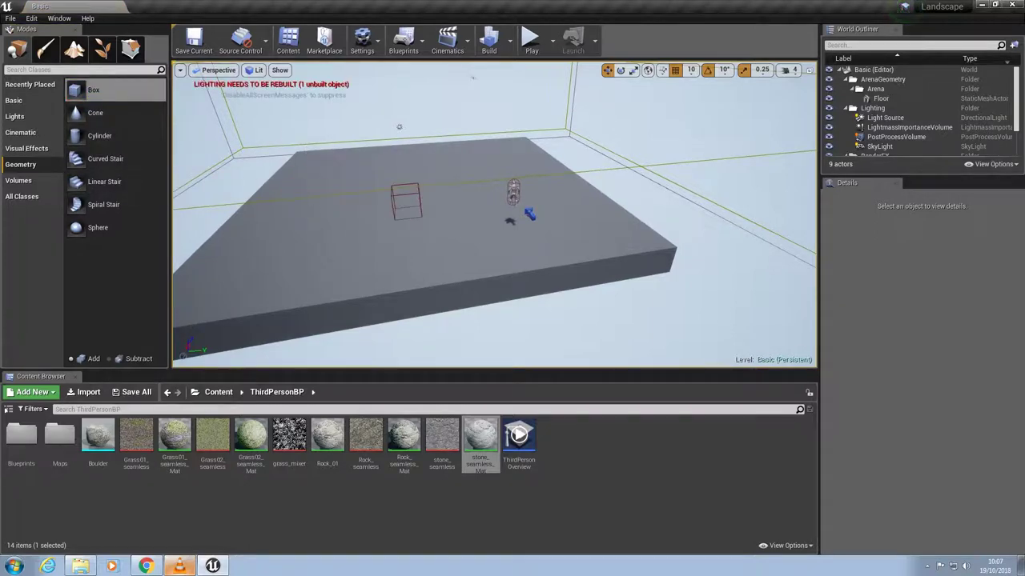
drag(407, 212, 407, 212)
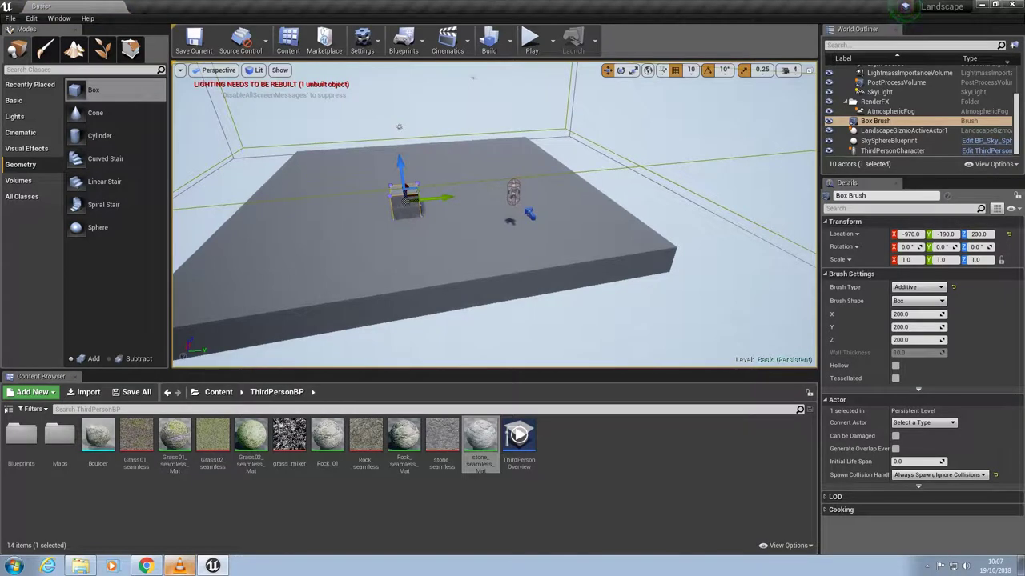
key(f)
mouse_move(407, 212)
alt+mouse_down()
mouse_move(231, 171)
mouse_move(320, 201)
mouse_move(380, 252)
mouse_move(424, 238)
alt+mouse_up()
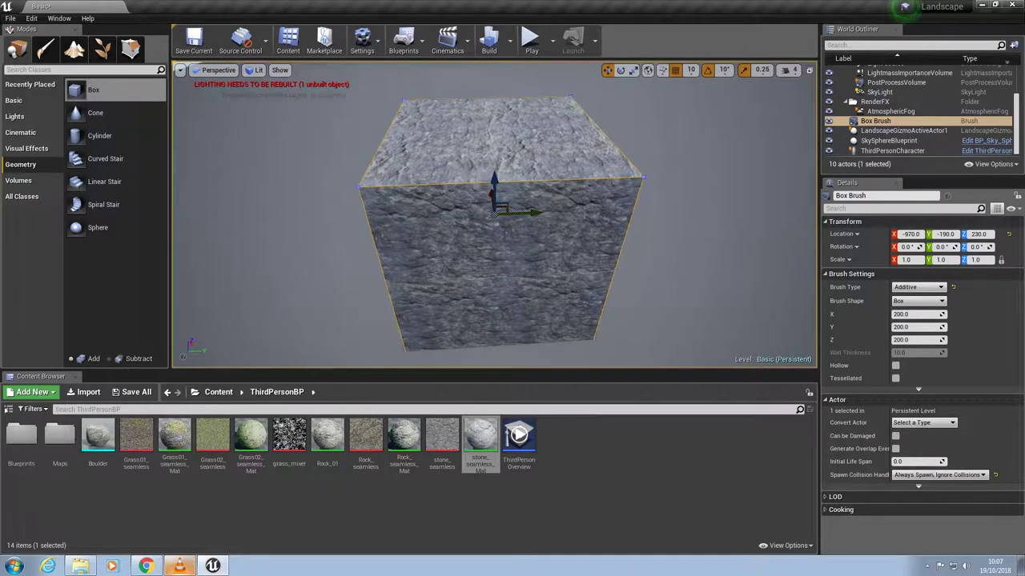
mouse_move(494, 213)
right_down()
mouse_move(452, 228)
mouse_move(433, 252)
mouse_move(437, 264)
right_up()
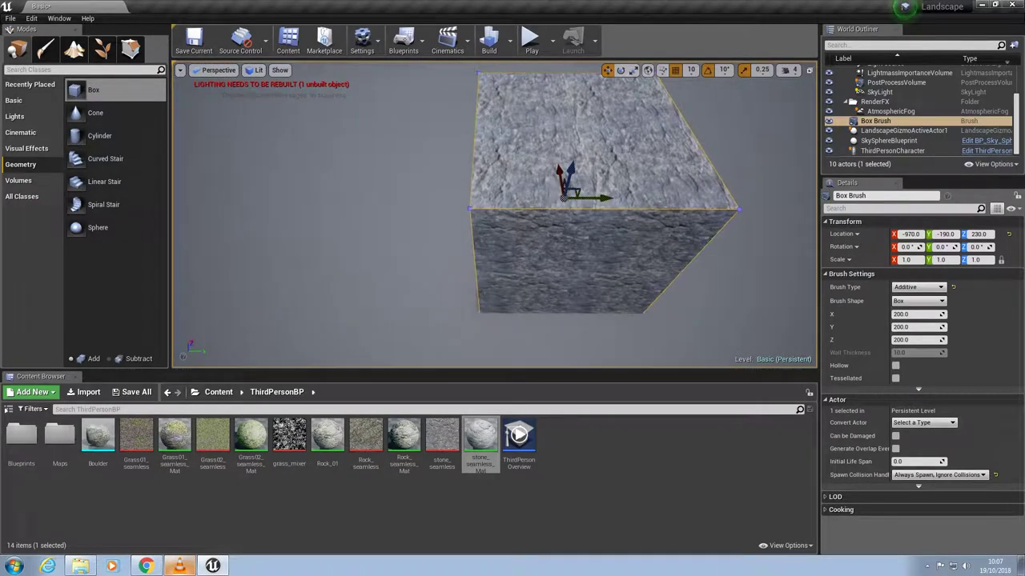
Step: Add a second box brush in stone_seamless_Mat on the floor beside the first one
click(480, 436)
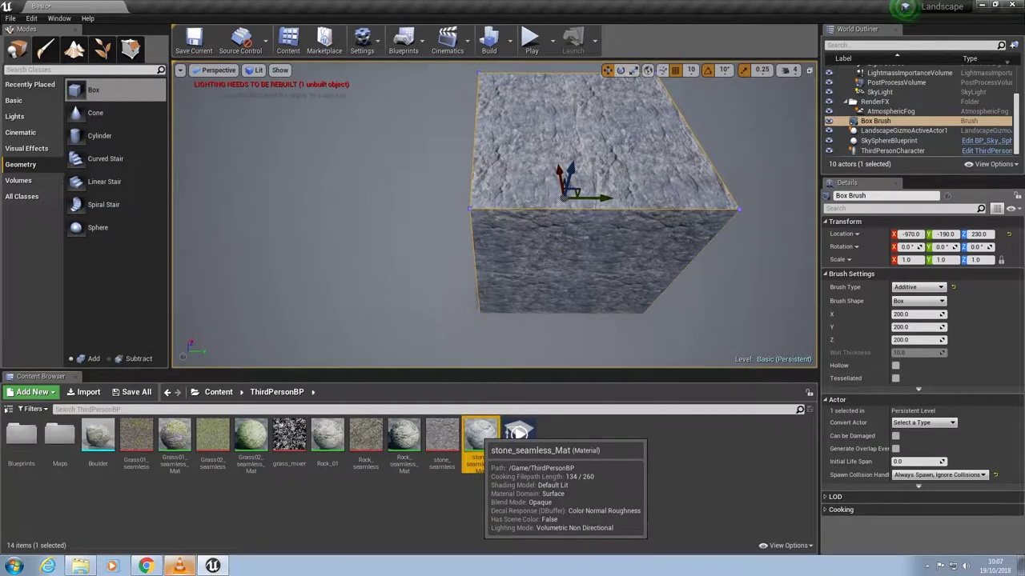
mouse_move(75, 91)
mouse_down()
mouse_move(268, 148)
mouse_move(325, 211)
mouse_up()
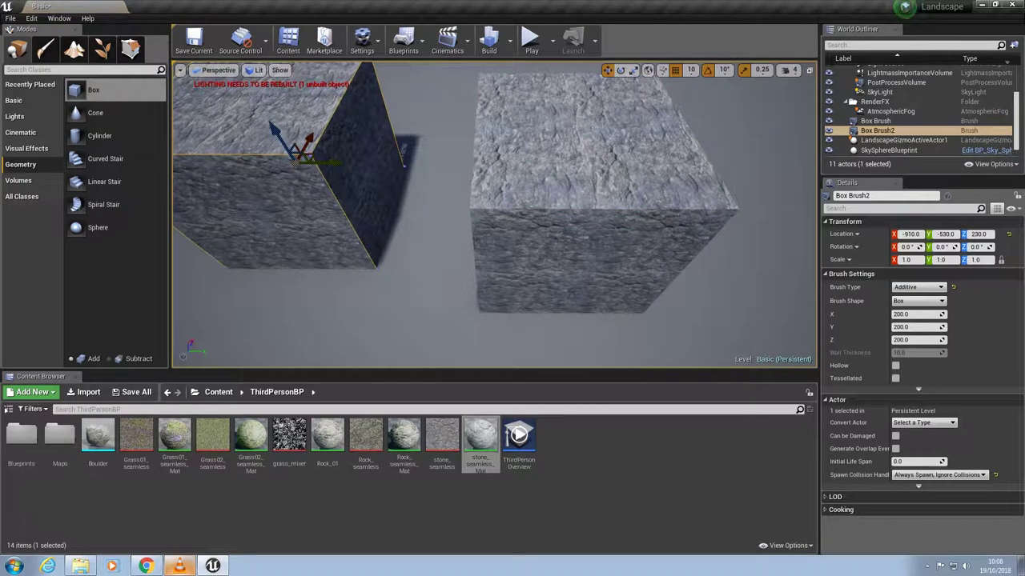
right_drag(325, 211, 334, 192)
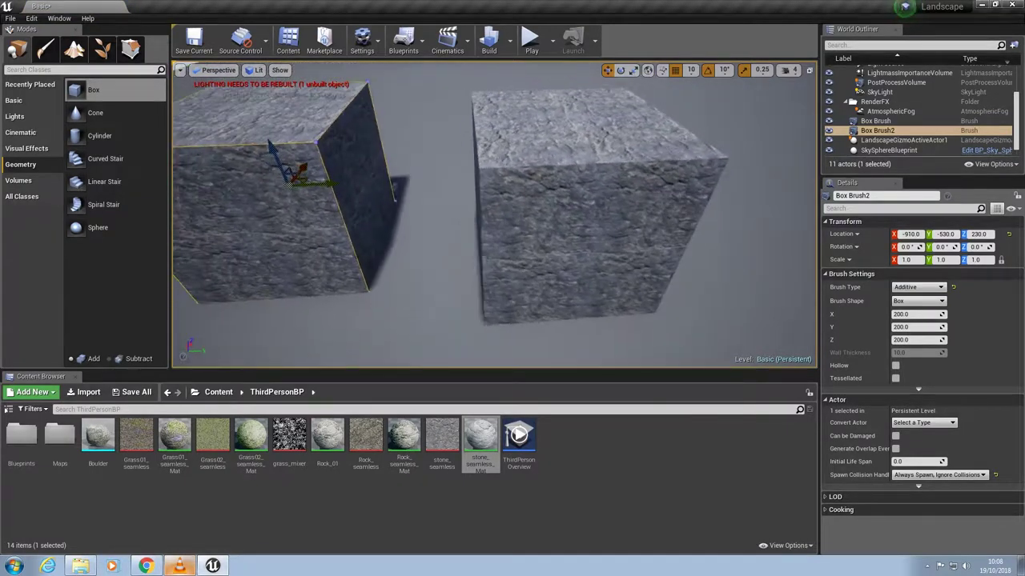
click(321, 508)
Step: Add a third box brush on the floor and view it from the side
mouse_move(78, 93)
mouse_down()
mouse_move(405, 119)
mouse_move(742, 119)
mouse_move(768, 142)
mouse_up()
mouse_move(753, 160)
right_down()
mouse_move(701, 165)
mouse_move(609, 112)
right_up()
right_drag(795, 80, 796, 276)
drag(810, 281, 705, 243)
Step: Apply stone_seamless_Mat to one side of the third box brush and Rock_seamless_Mat to its other visible faces
mouse_move(485, 438)
mouse_down()
mouse_move(608, 296)
mouse_move(676, 256)
mouse_move(625, 192)
mouse_up()
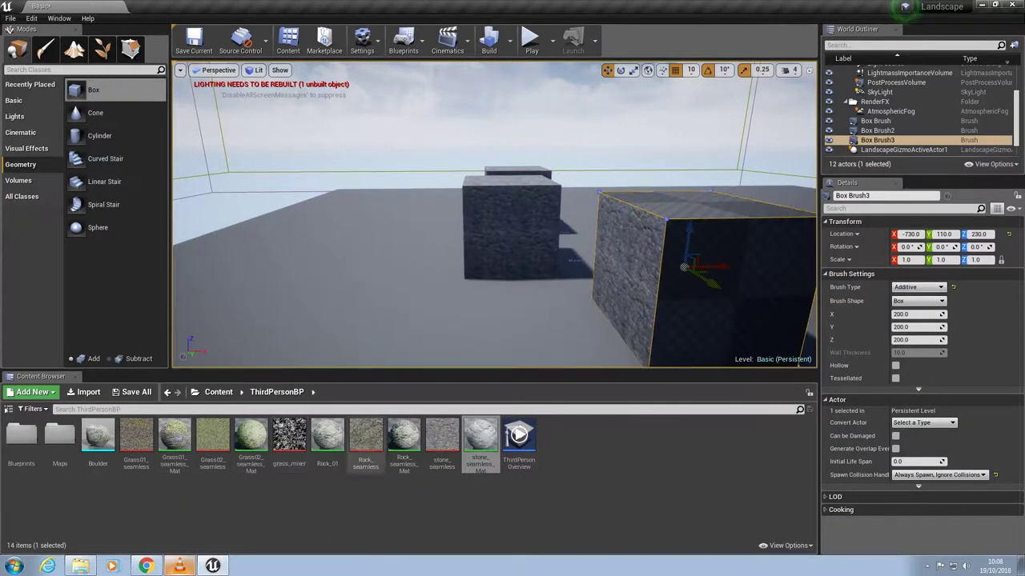
mouse_move(404, 439)
mouse_down()
mouse_move(669, 202)
mouse_move(681, 320)
mouse_up()
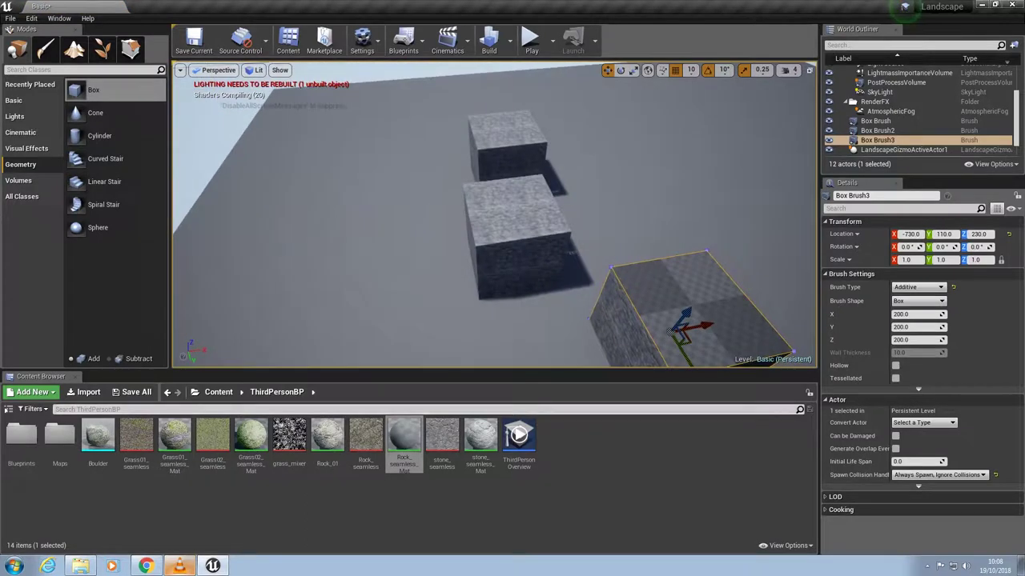
mouse_move(409, 433)
mouse_down()
mouse_move(650, 299)
mouse_move(663, 317)
mouse_move(684, 224)
mouse_move(756, 274)
mouse_up()
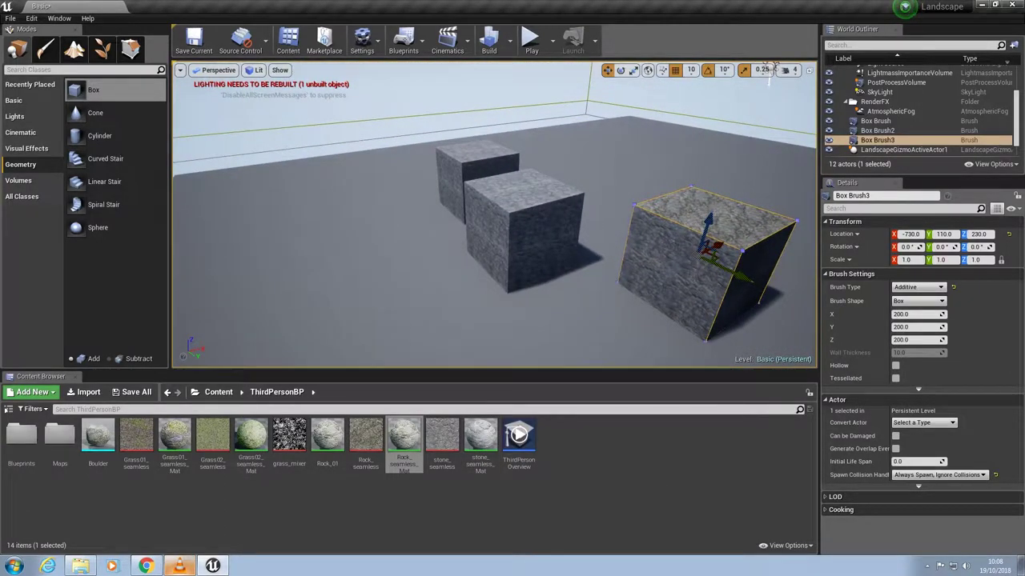
Step: Delete all three box brushes from the floor
click(546, 245)
click(480, 436)
click(714, 266)
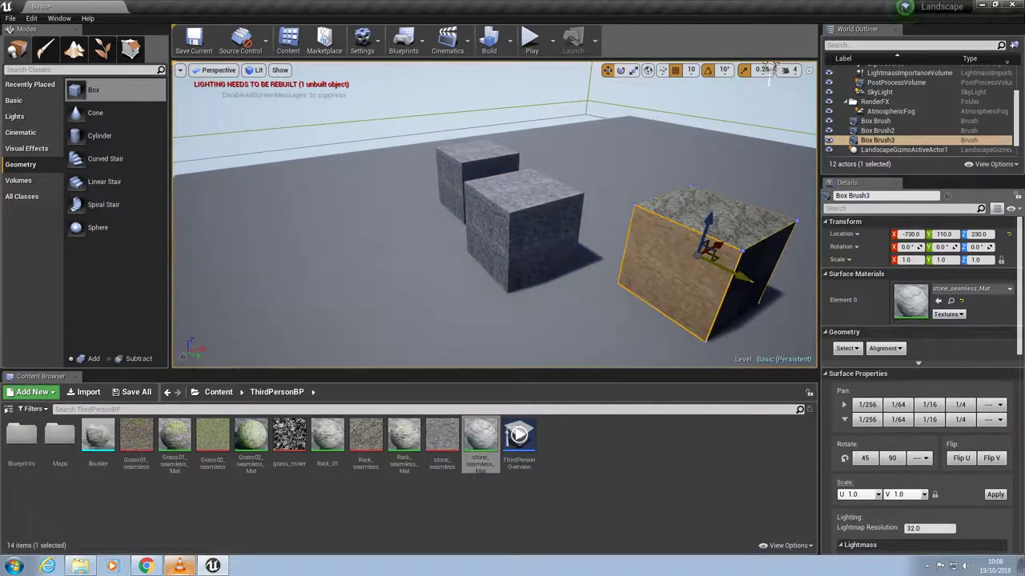
key(Delete)
click(542, 237)
key(Delete)
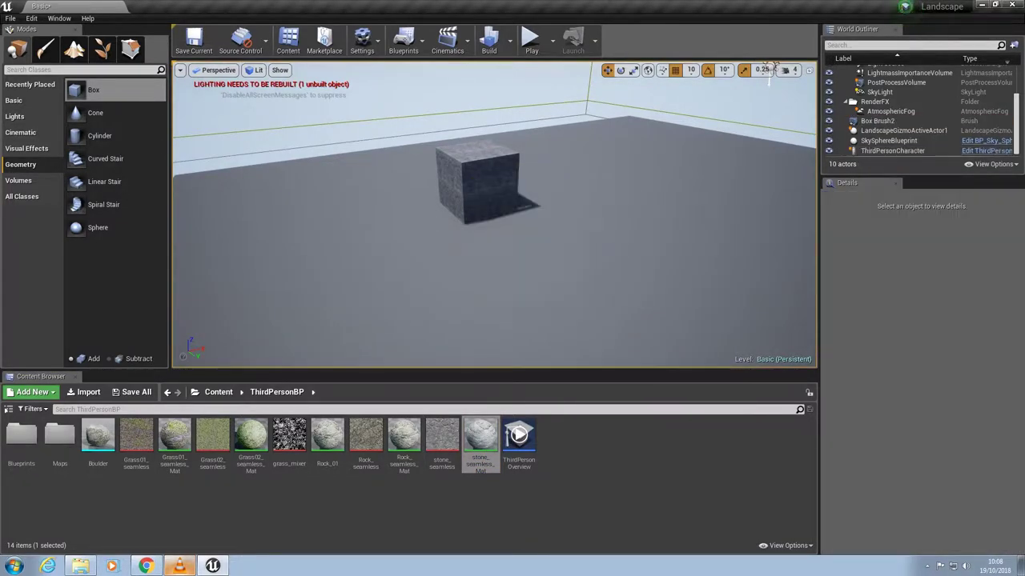
click(493, 192)
key(Delete)
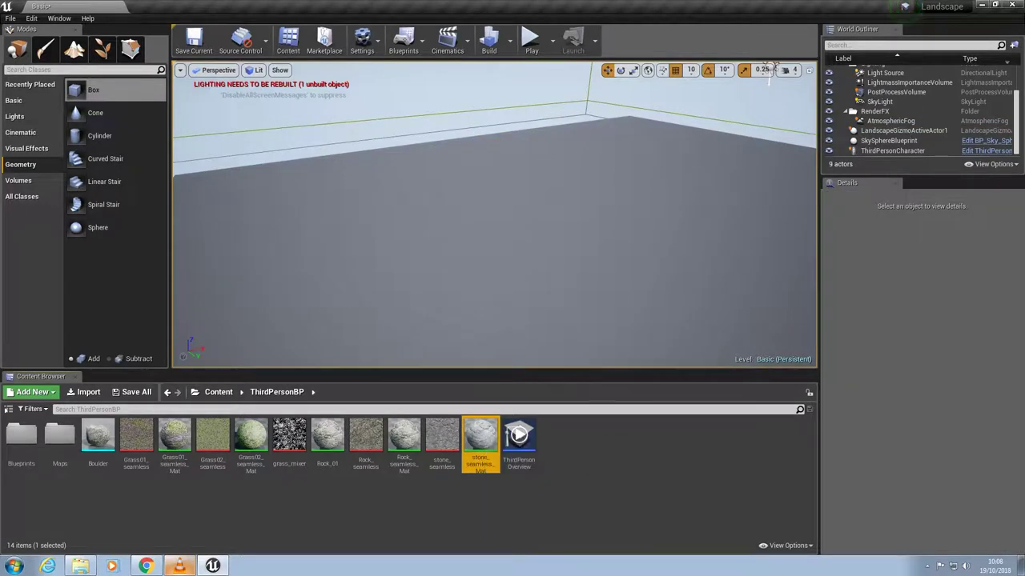
Step: Add a box brush in stone_seamless_Mat to the floor and set its brush size to 600 in X and 1000 in Z
mouse_move(86, 90)
mouse_down()
mouse_move(467, 220)
mouse_move(520, 207)
mouse_up()
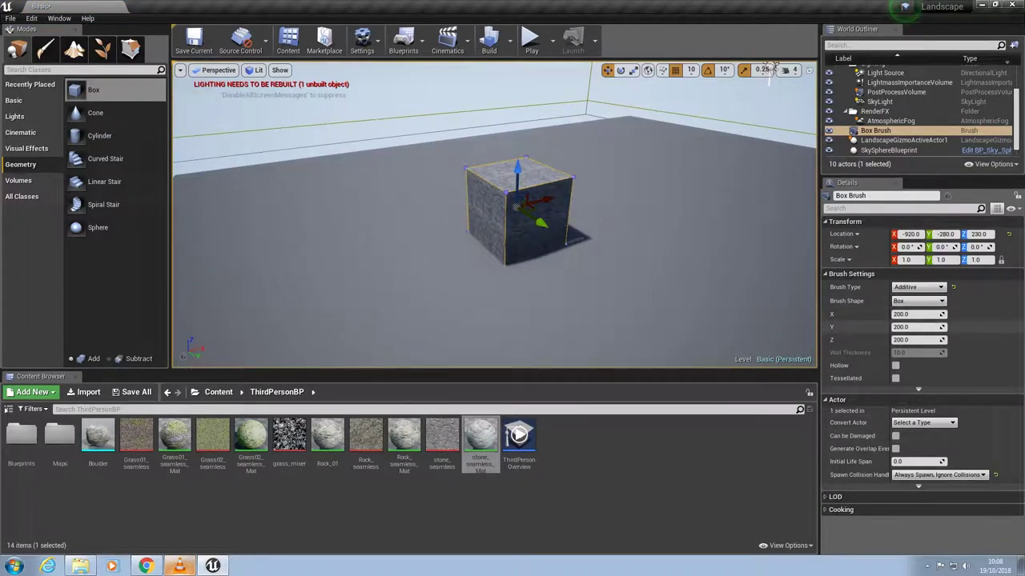
click(913, 314)
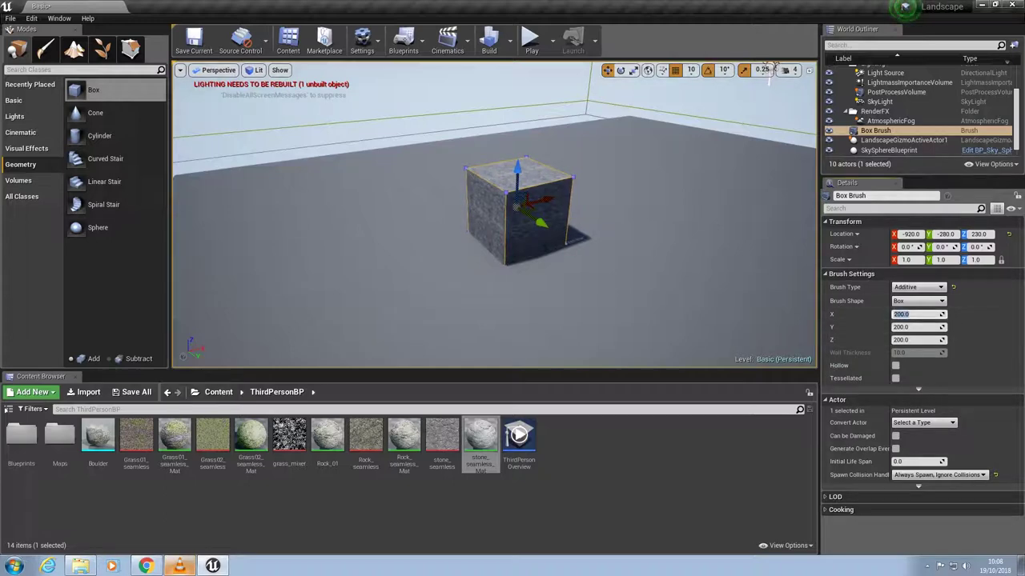
click(486, 215)
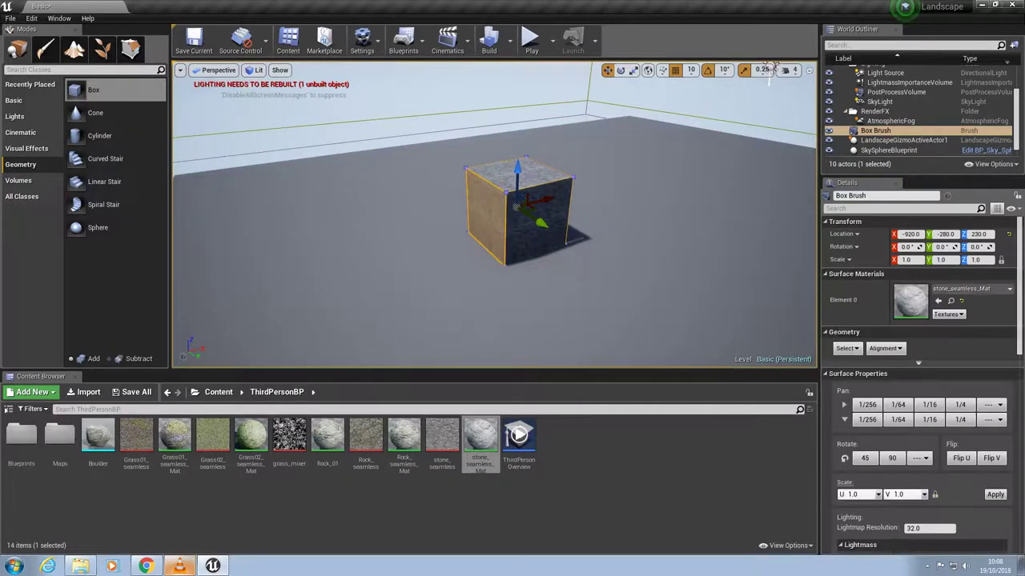
scroll(920, 408, down, 3)
scroll(913, 389, down, 4)
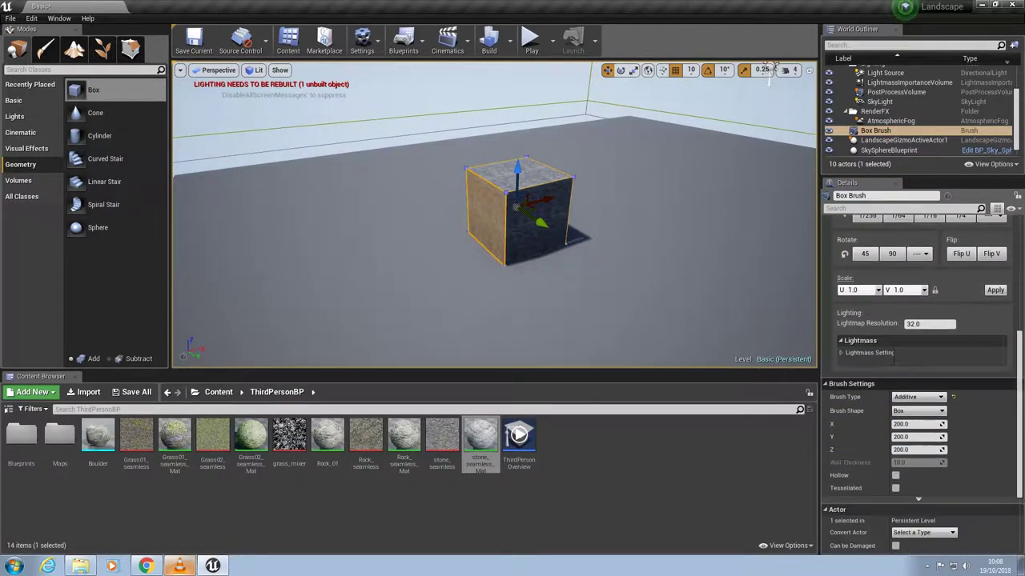
click(901, 424)
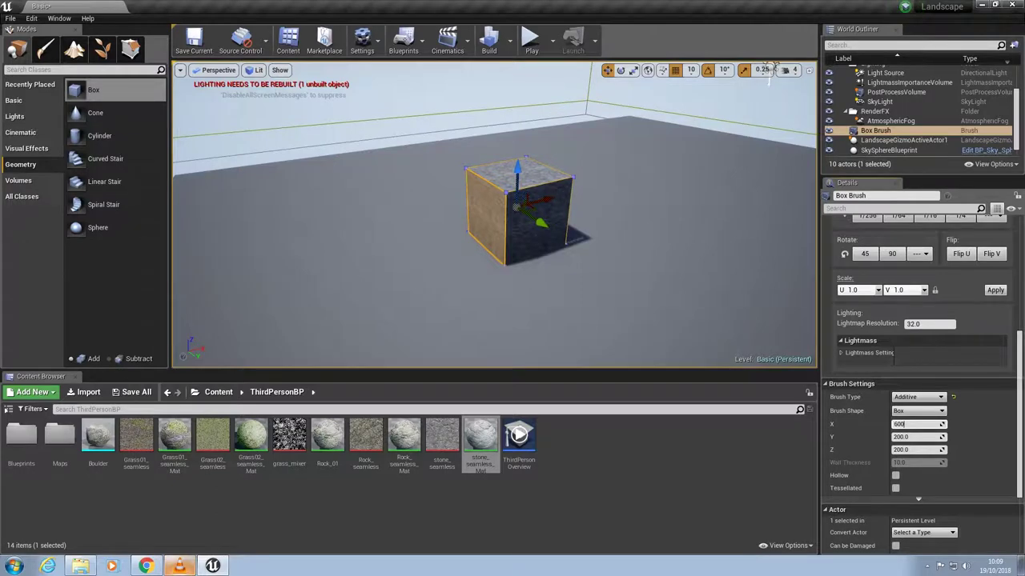
key(Tab)
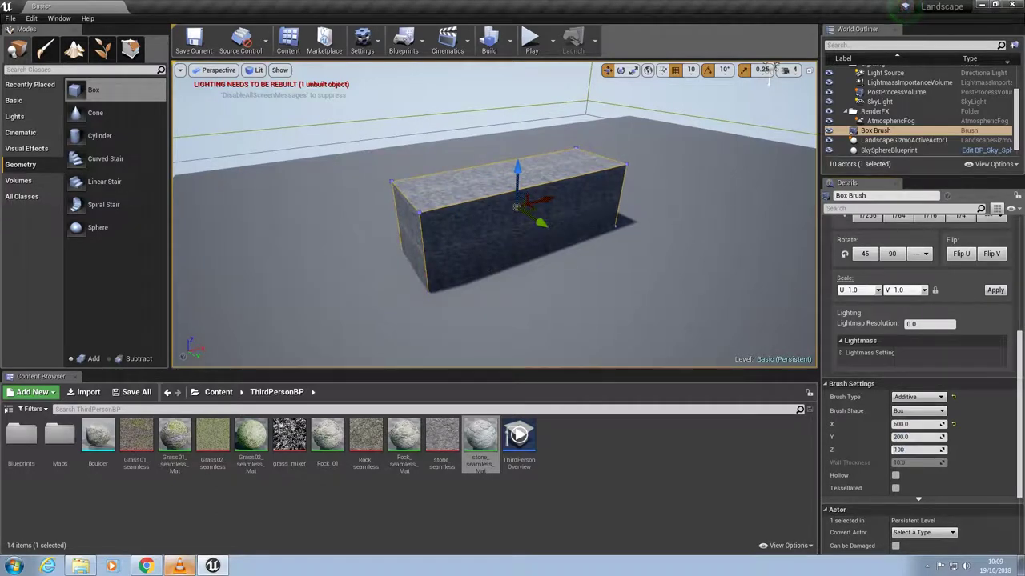
key(Return)
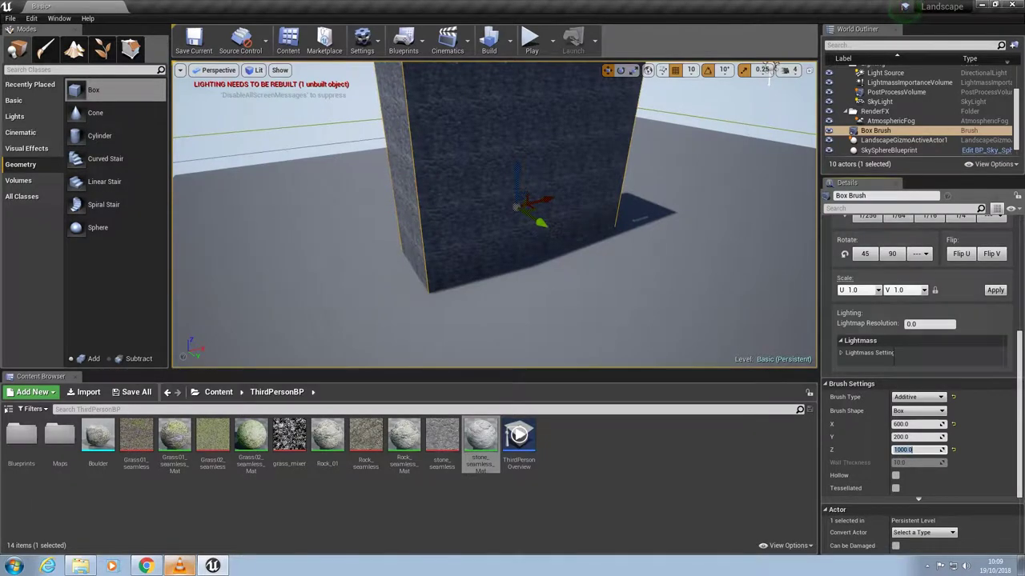
Step: Raise the enlarged box brush along the Z axis so it stands on the floor as a tall wall
scroll(494, 214, down, 8)
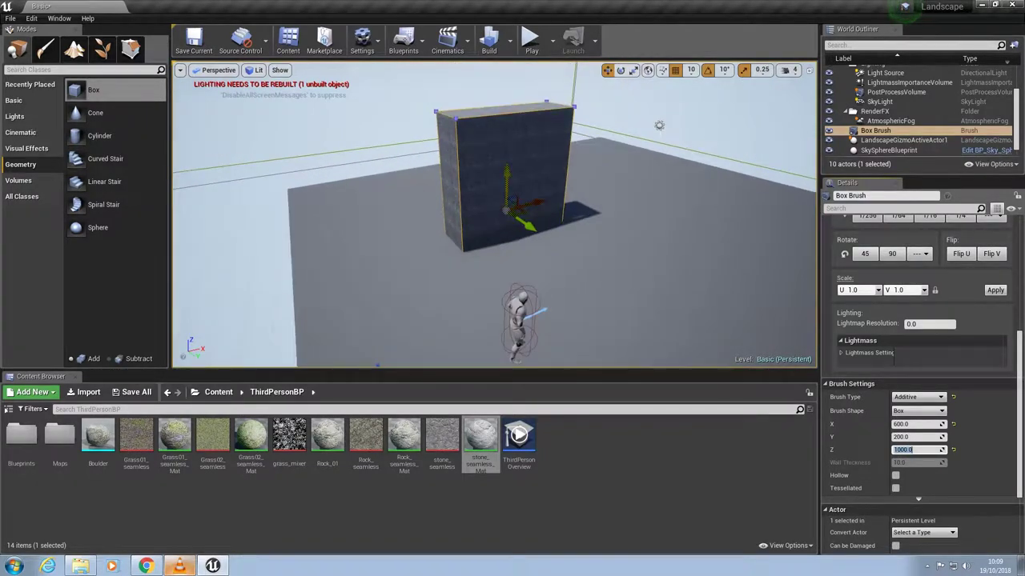
drag(505, 174, 502, 82)
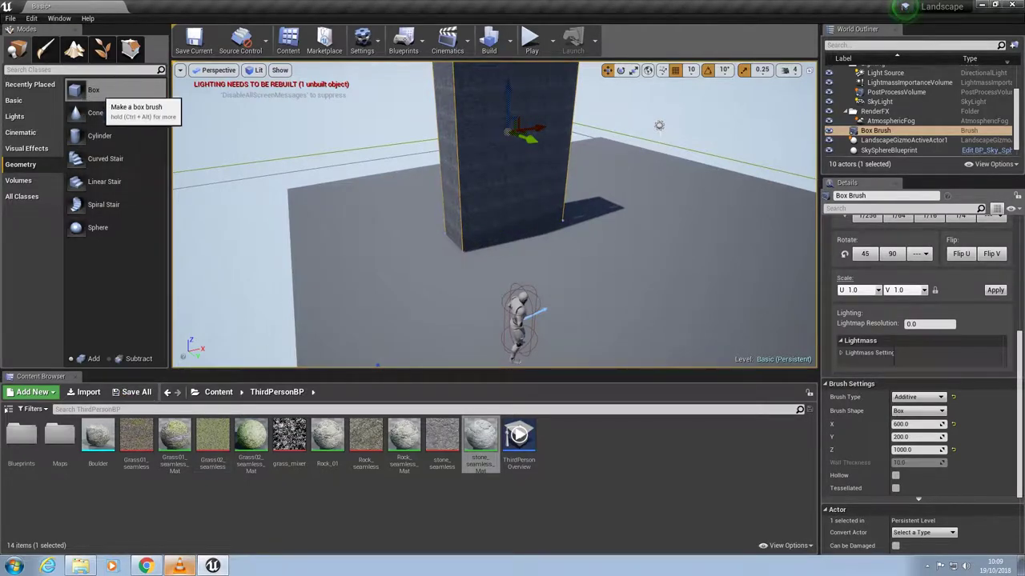
Step: Add another stone_seamless_Mat box brush next to the wall and scale it to 3.25 in X and 8.5 in Z
click(475, 437)
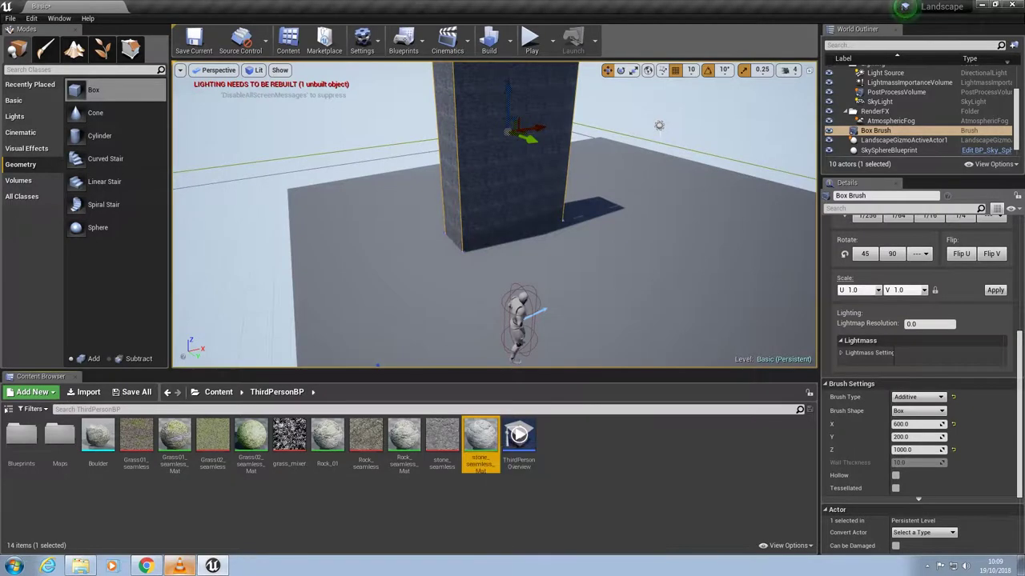
drag(77, 92, 405, 234)
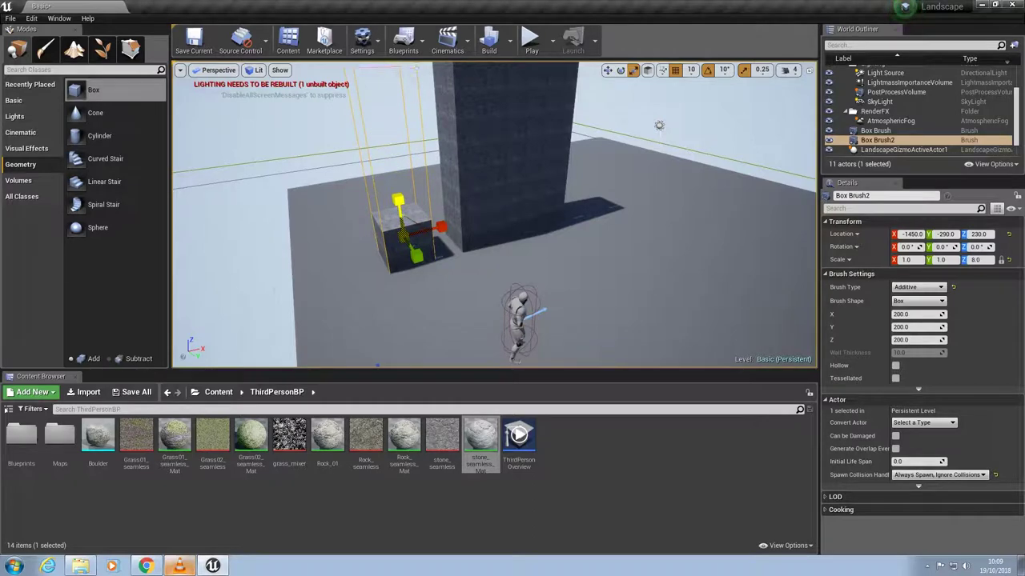
drag(398, 200, 398, 191)
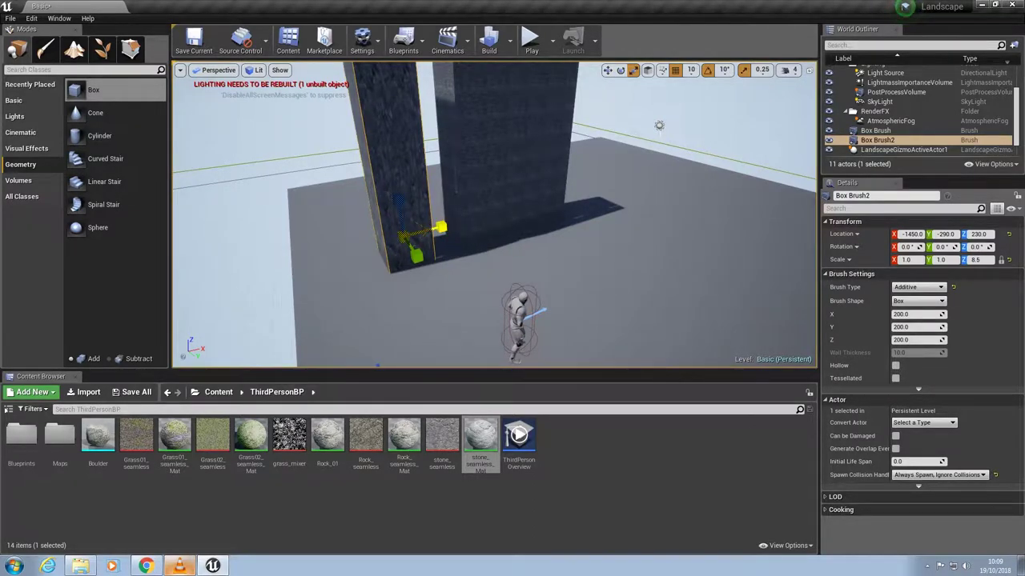
drag(441, 227, 441, 227)
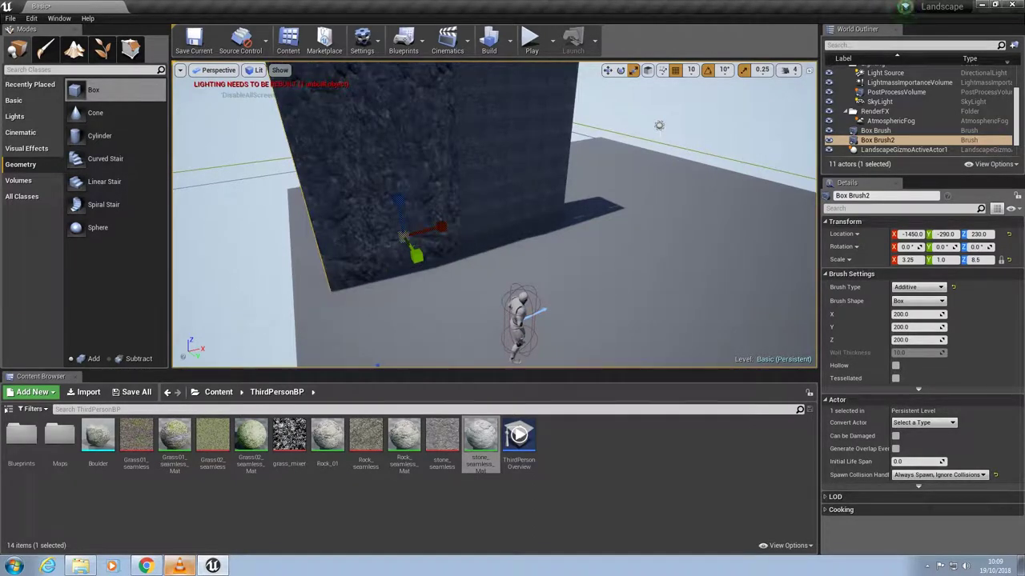
Step: Play the level and run the character up to both walls to compare their stone textures
click(530, 38)
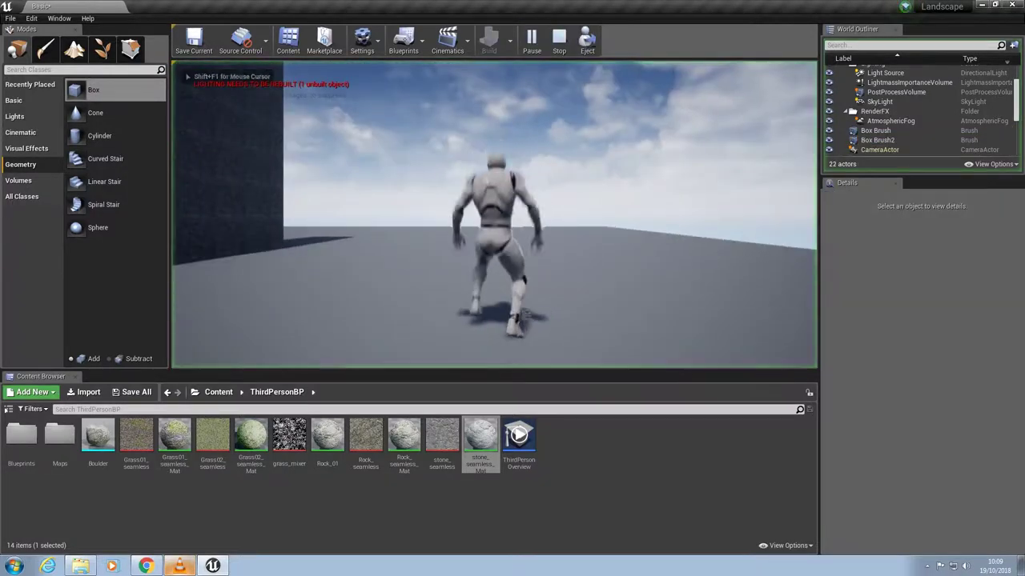
key(w)
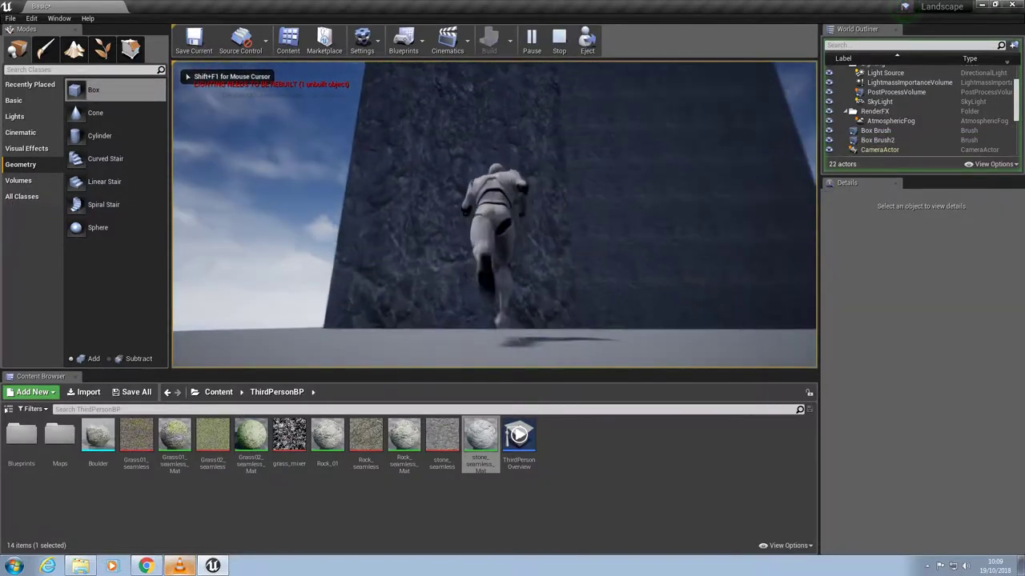
key(w)
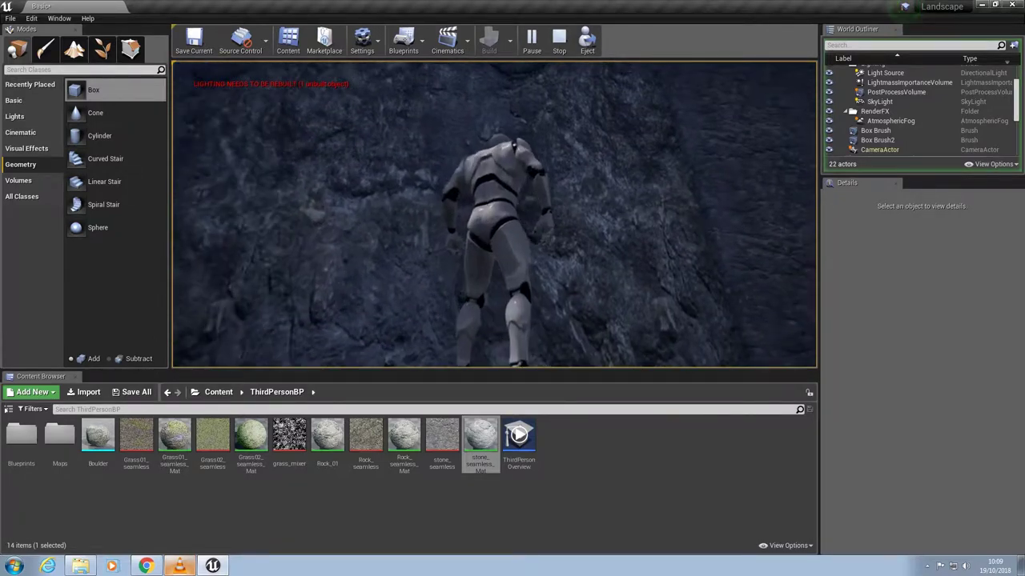
key(s)
key(w)
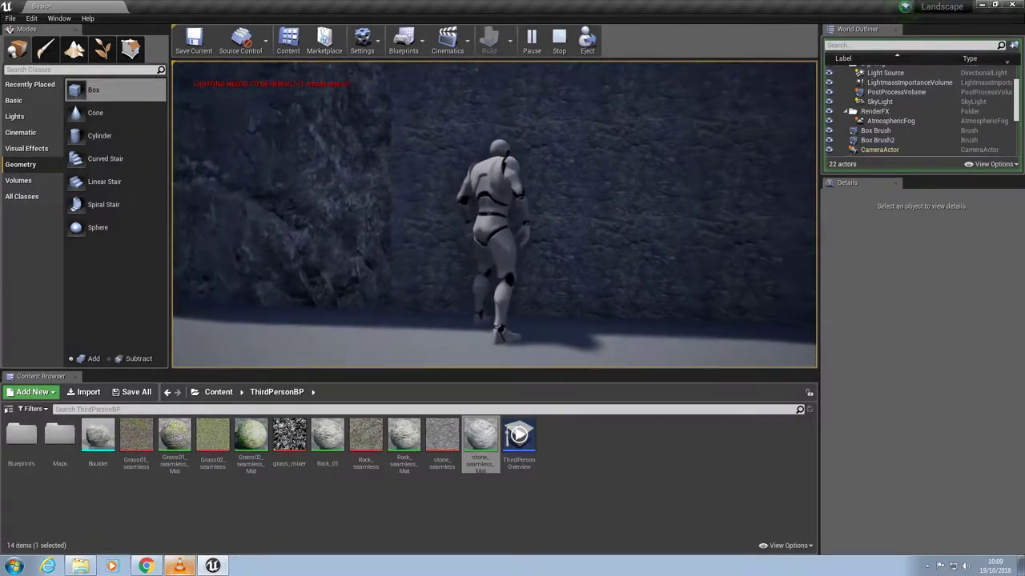
key(Escape)
Step: Delete the scaled stone box brush with the stretched texture, leaving the wall sized through its brush settings
scroll(494, 214, down, 8)
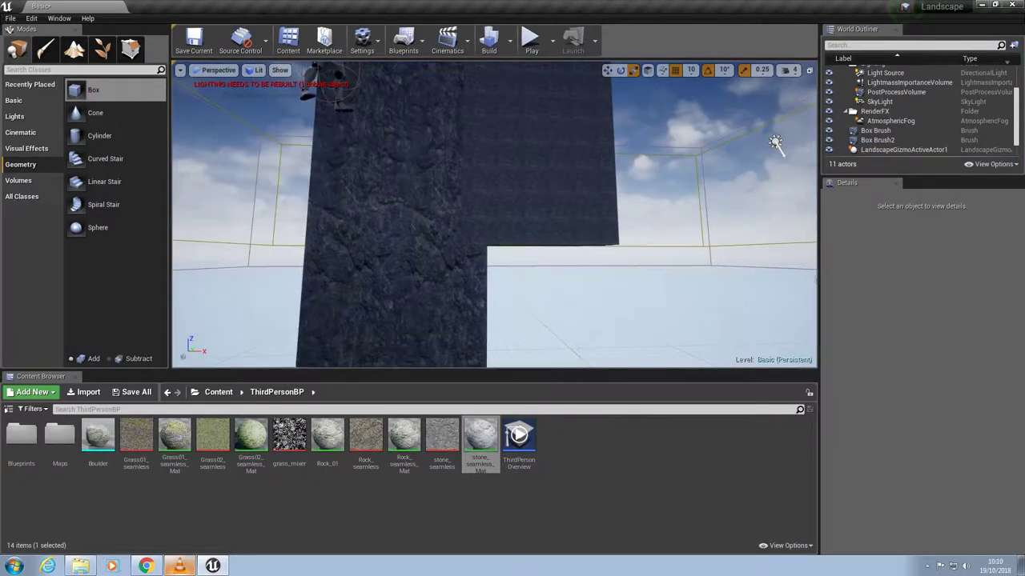
alt+drag(494, 215, 512, 292)
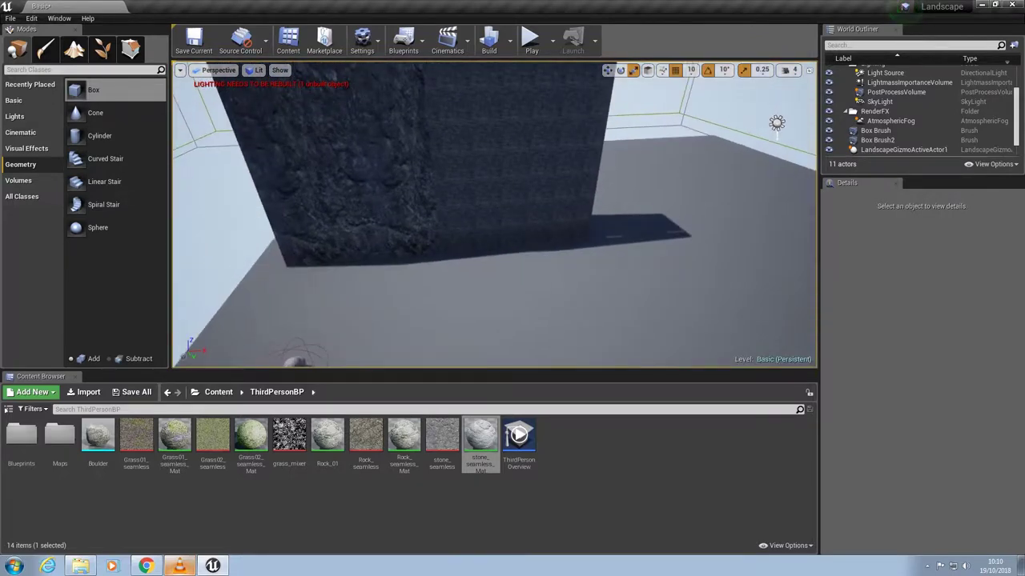
click(360, 176)
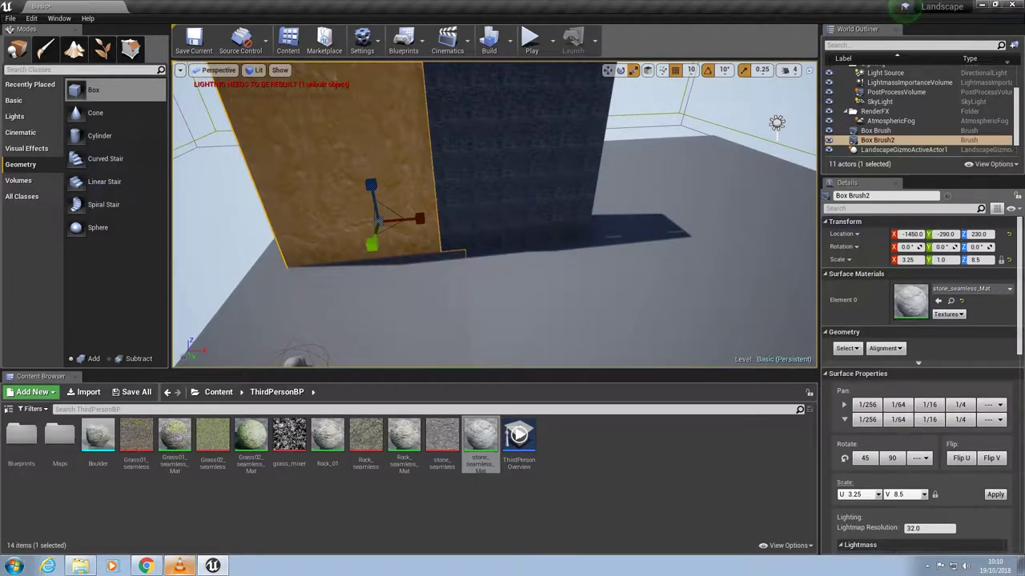
key(Delete)
Step: Add a cylinder brush in stone_seamless_Mat on the floor directly in front of the remaining wall
click(516, 172)
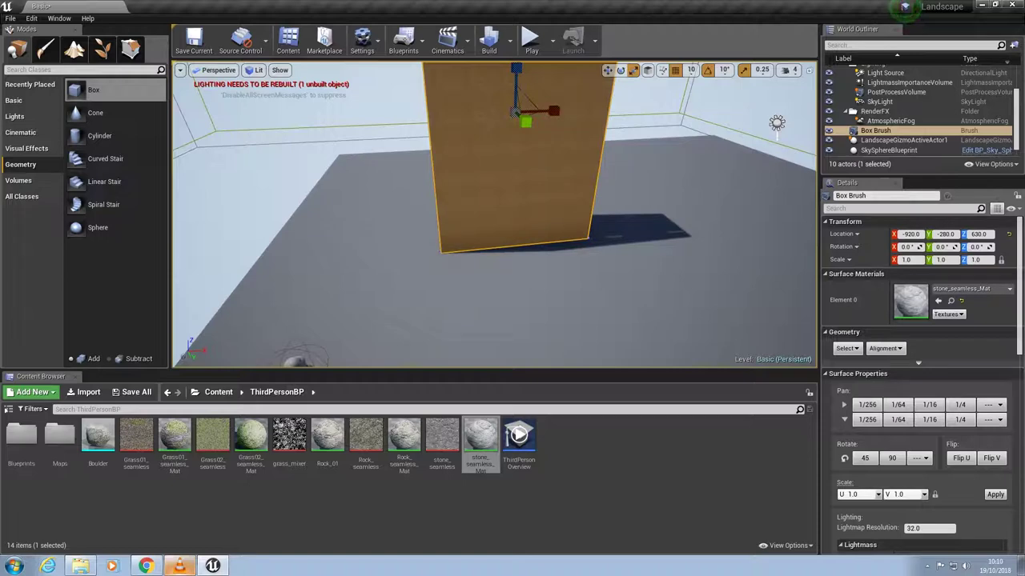
mouse_move(517, 172)
alt+mouse_down()
mouse_move(589, 133)
mouse_move(504, 134)
mouse_move(500, 161)
alt+mouse_up()
scroll(494, 215, down, 5)
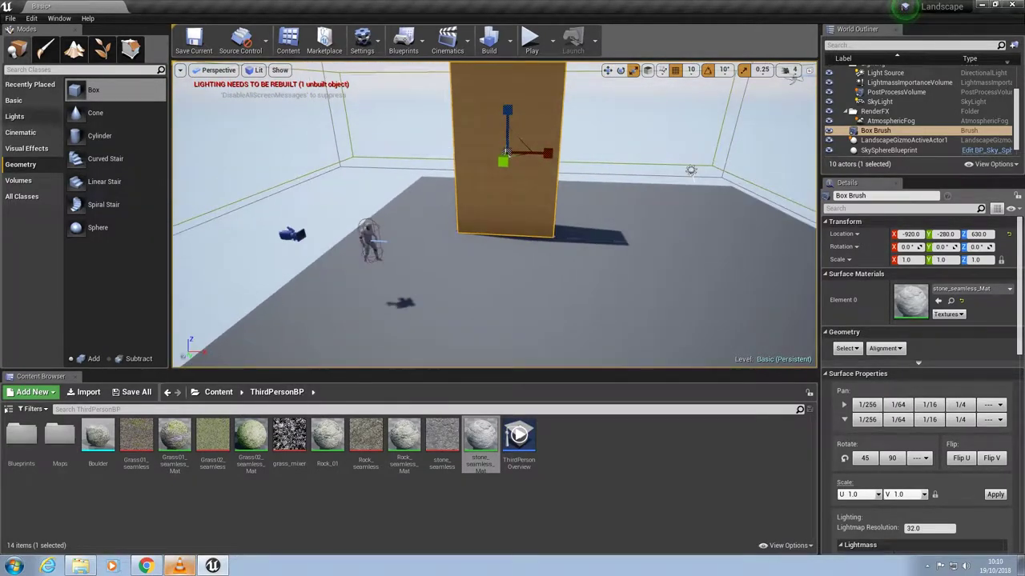
click(480, 442)
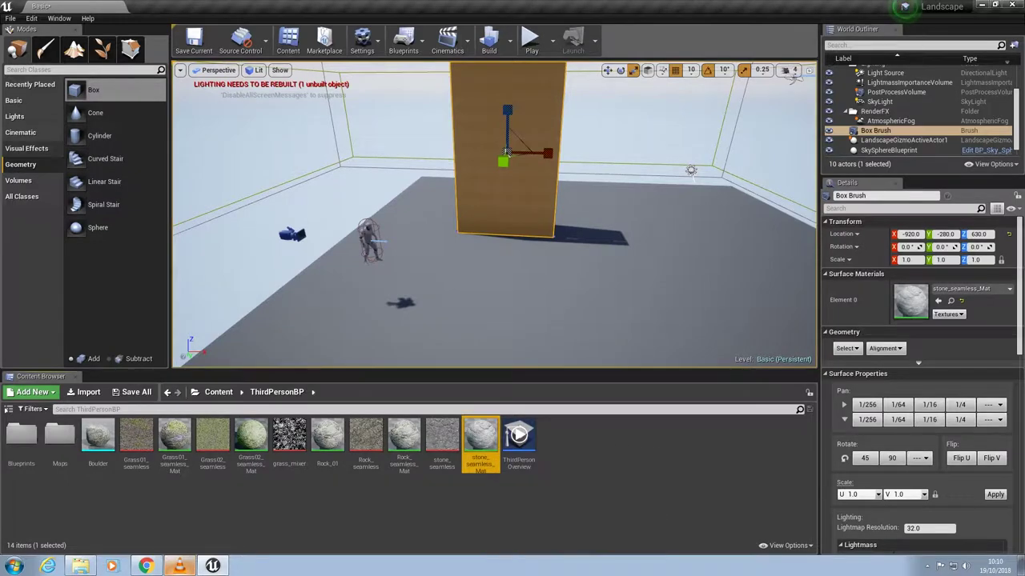
drag(97, 138, 496, 248)
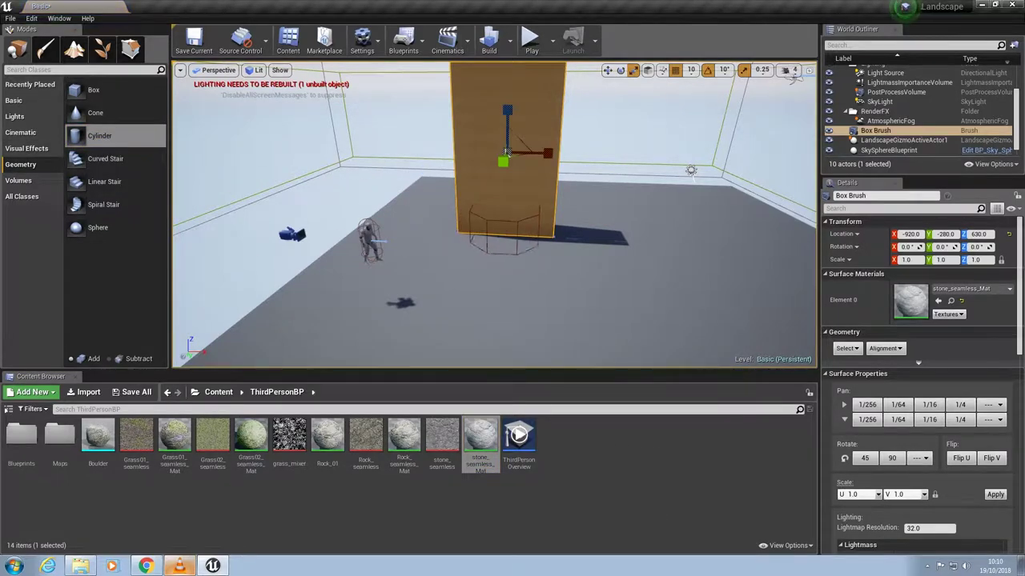
drag(496, 249, 503, 246)
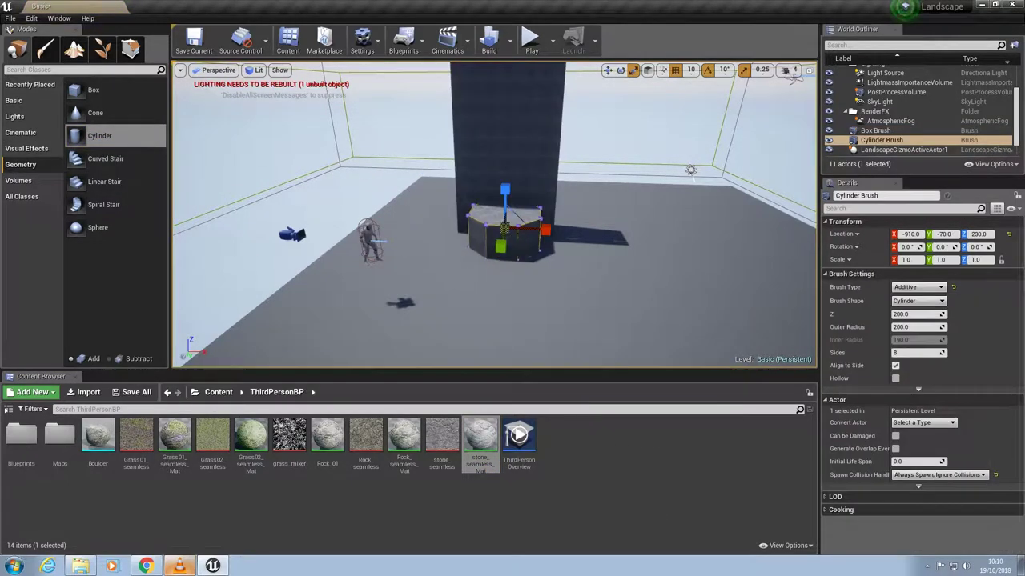
scroll(503, 247, up, 5)
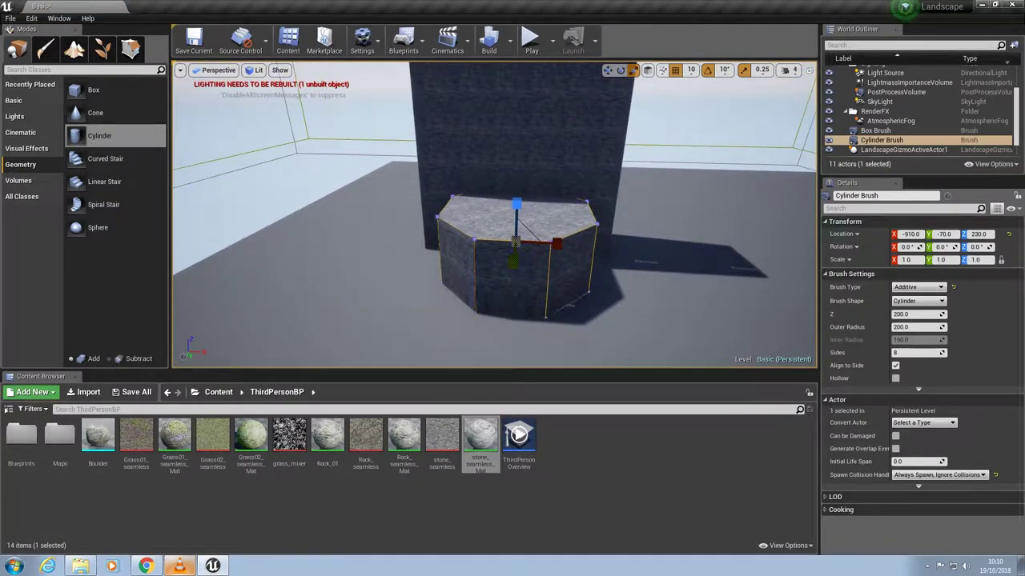
Step: Rotate the cylinder brush 90° about the X axis and set its number of sides to 16
mouse_move(502, 247)
alt+mouse_down()
mouse_move(464, 272)
mouse_move(448, 312)
mouse_move(512, 244)
alt+mouse_up()
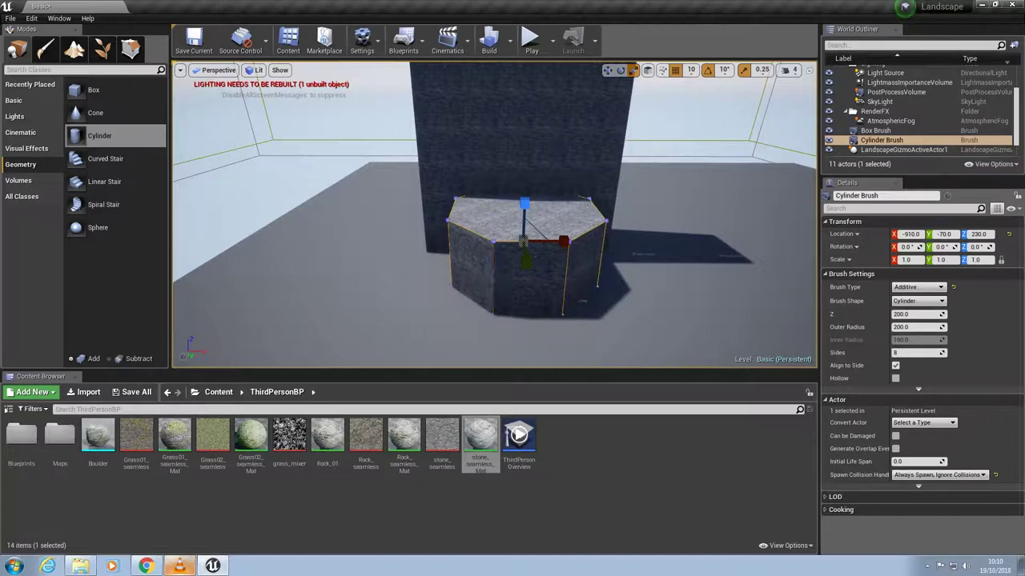
key(e)
alt+drag(520, 241, 591, 232)
mouse_move(582, 198)
mouse_down()
mouse_move(598, 254)
mouse_move(560, 253)
mouse_up()
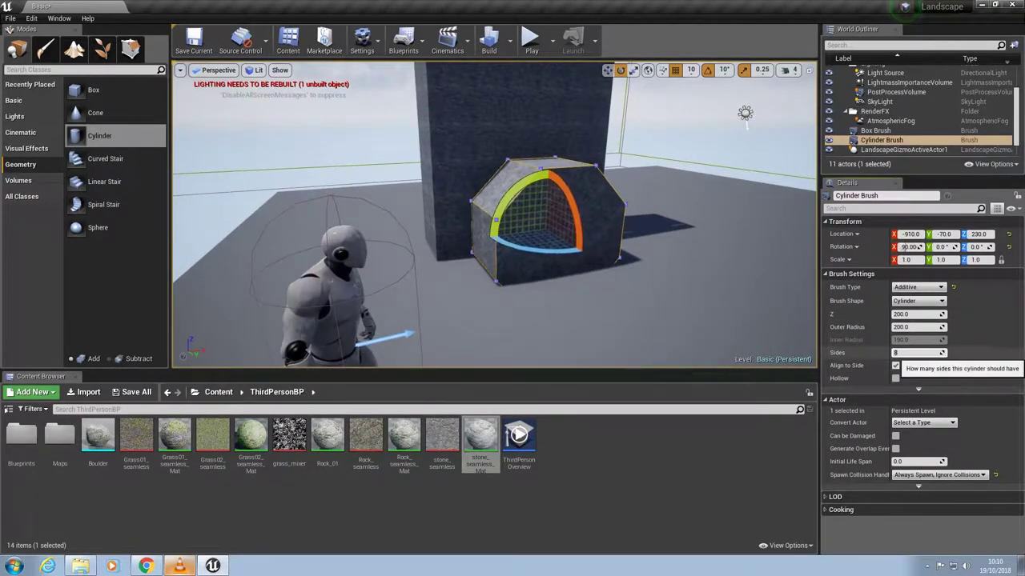
click(896, 352)
text(16)
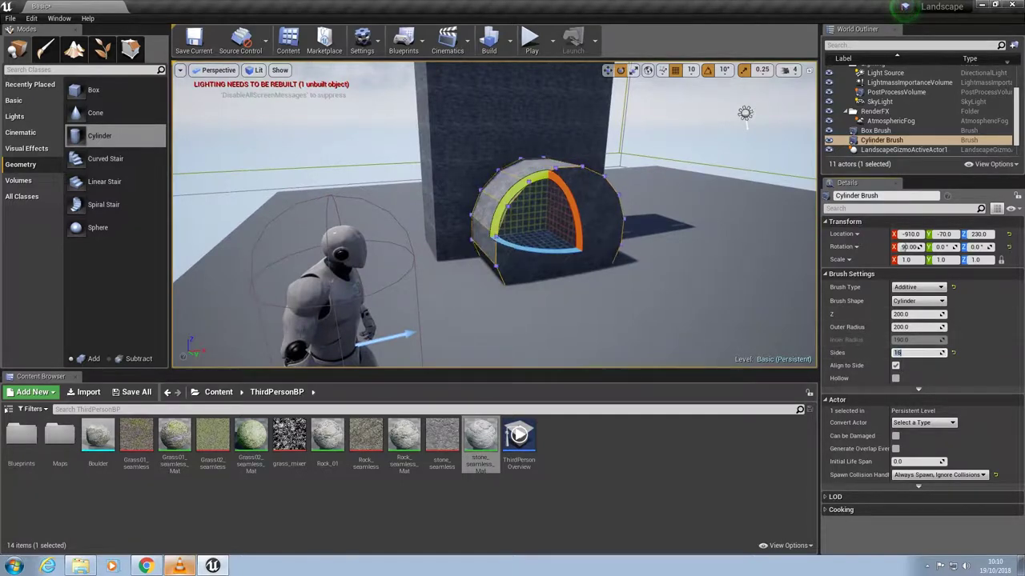
Step: Make the cylinder brush subtractive and move it along Y to -280 so it cuts through the wall
mouse_move(494, 215)
right_down()
mouse_move(561, 240)
mouse_move(596, 216)
right_up()
click(918, 288)
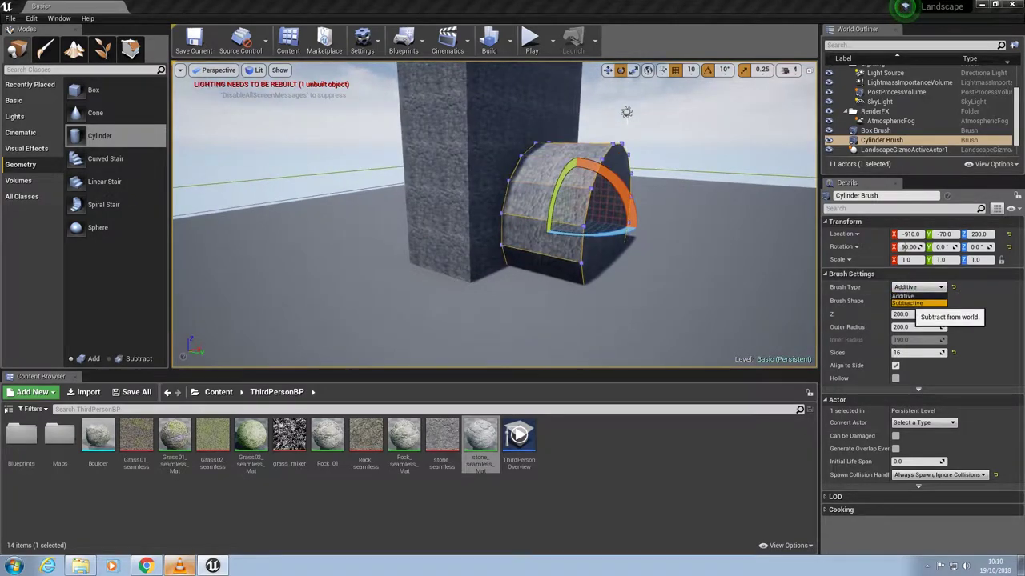
click(907, 303)
key(w)
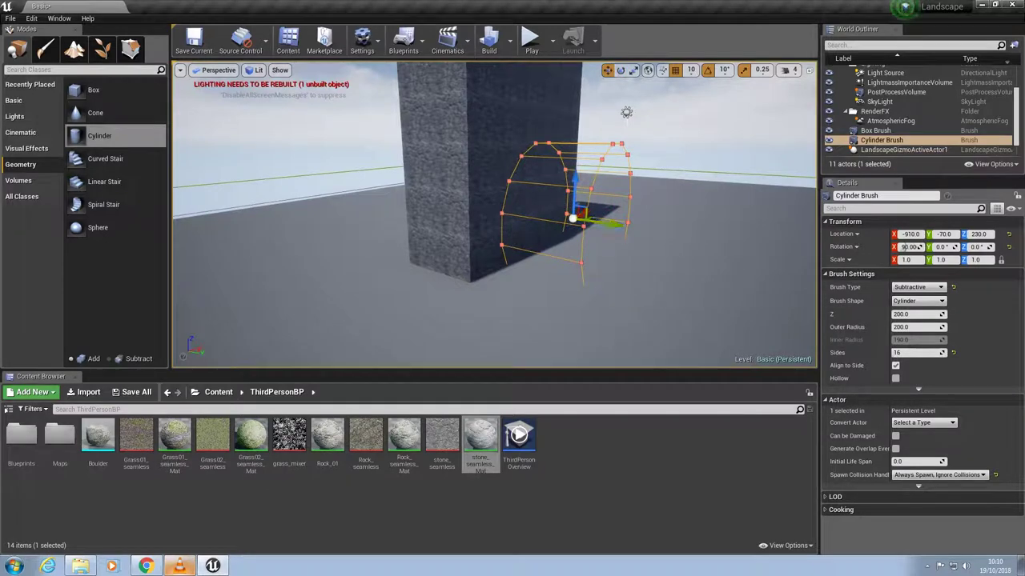
drag(615, 227, 583, 225)
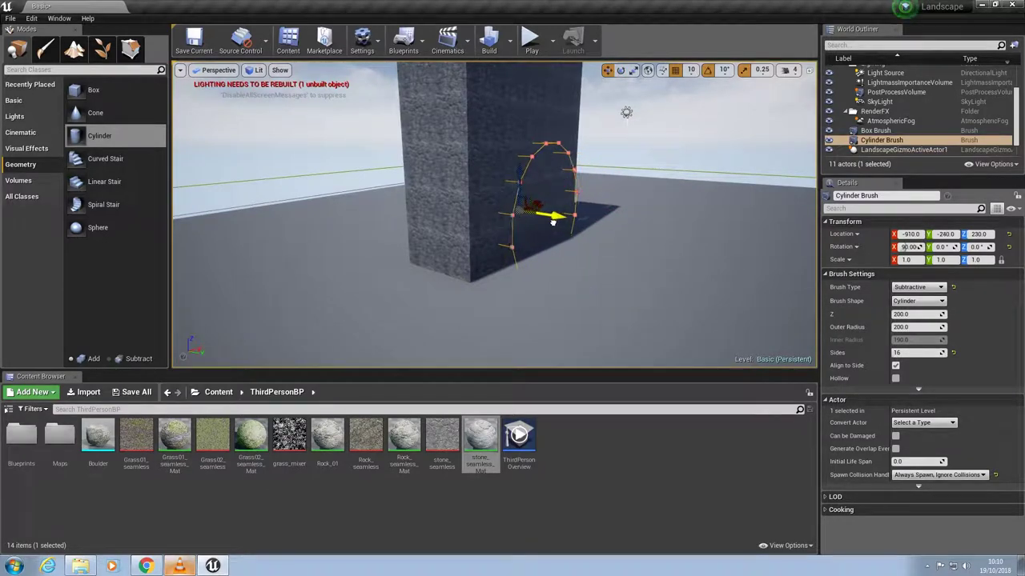
drag(546, 222, 384, 223)
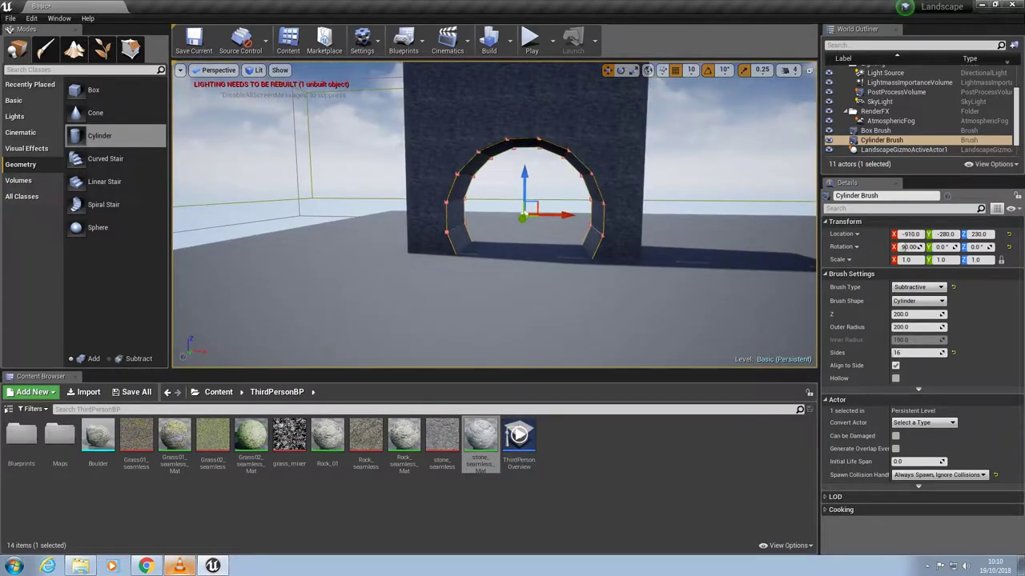
Step: Raise the subtractive cylinder along Z to 830 so the round hole sits in the wall's upper part
scroll(495, 215, down, 4)
scroll(495, 215, down, 3)
drag(512, 188, 512, 87)
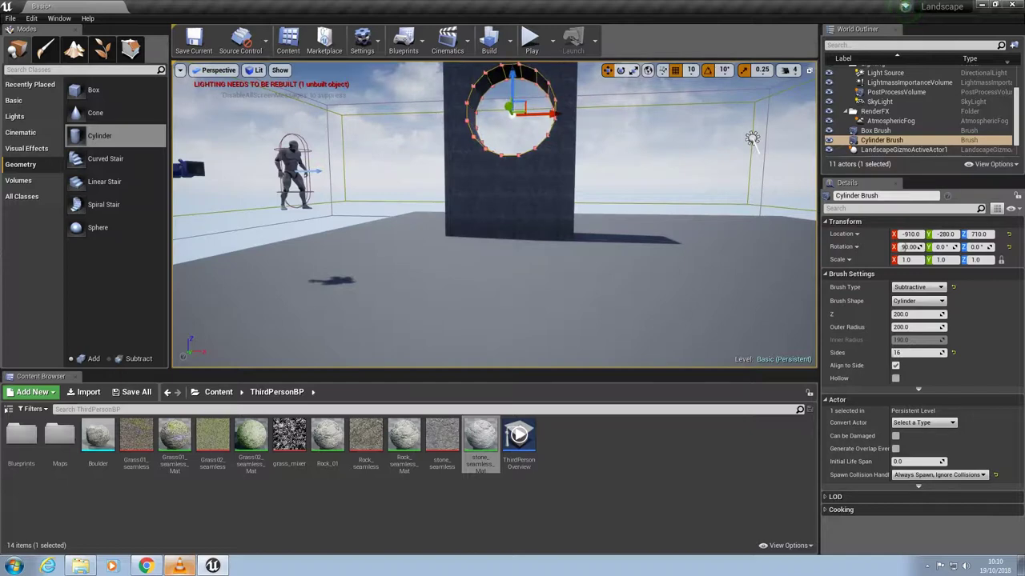
scroll(494, 215, down, 5)
alt+drag(494, 215, 495, 306)
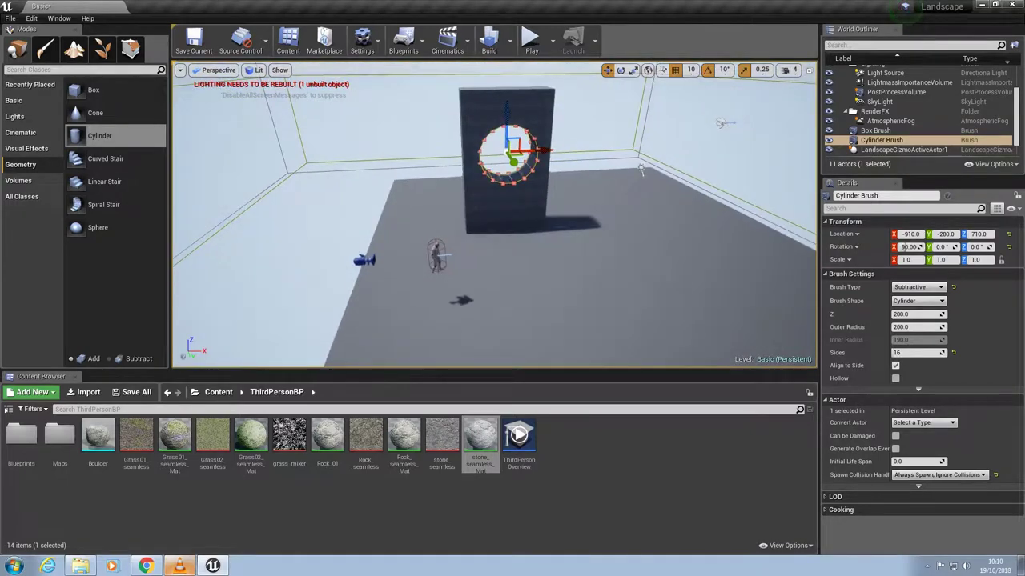
mouse_move(506, 110)
mouse_down()
mouse_move(506, 89)
mouse_move(656, 64)
mouse_move(529, 63)
mouse_move(514, 114)
mouse_up()
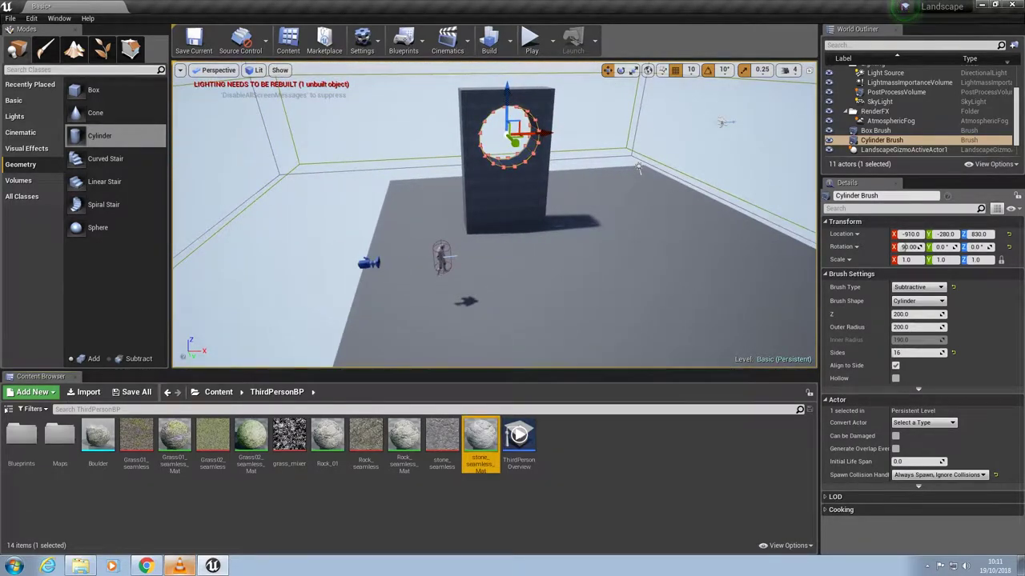
Step: Add a stone_seamless_Mat box brush in front of the wall and set its brush size to 400 in X and 600 in Z
mouse_move(92, 91)
mouse_down()
mouse_move(526, 262)
mouse_move(510, 241)
mouse_up()
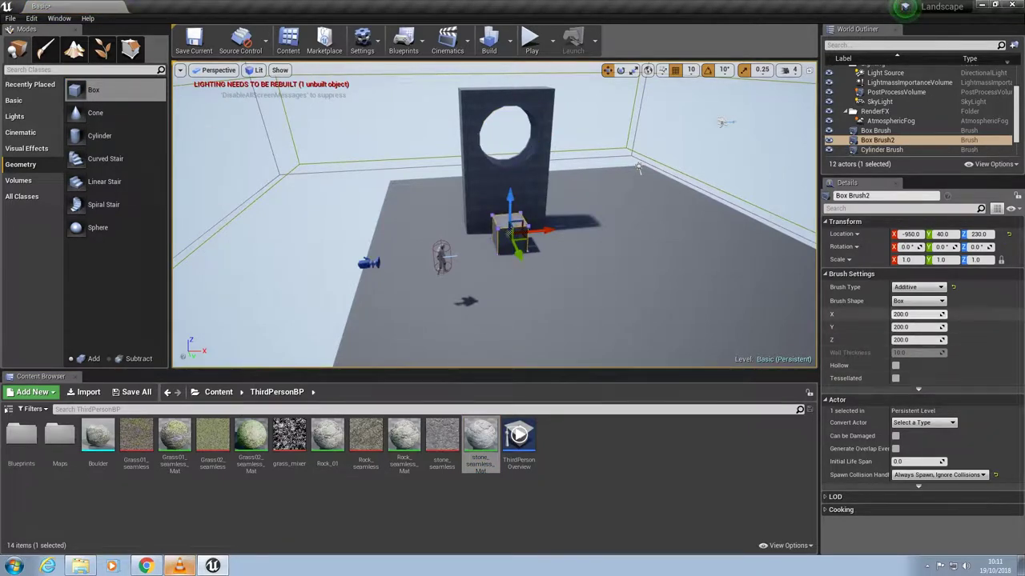
click(910, 314)
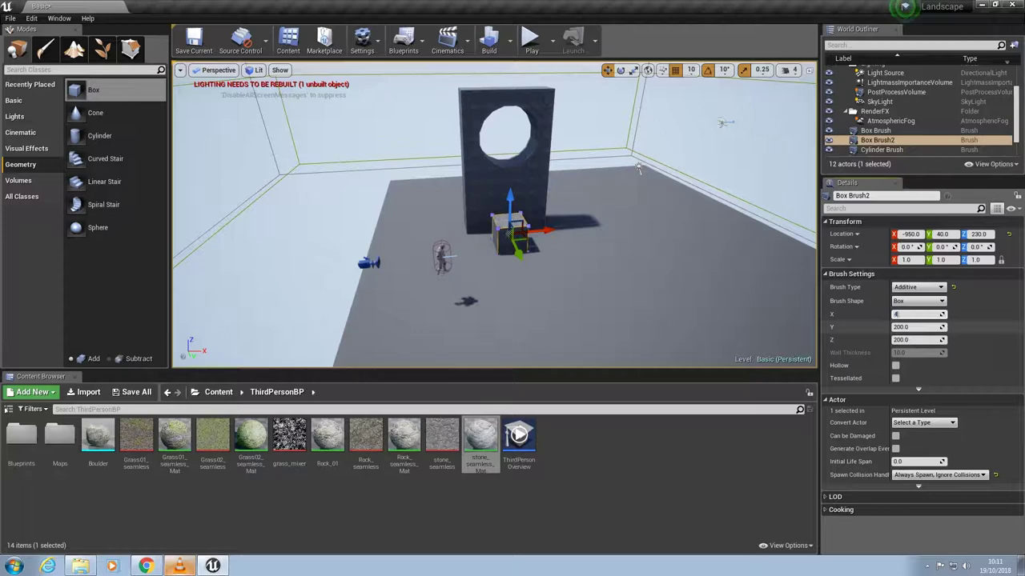
key(Tab)
key(Tab)
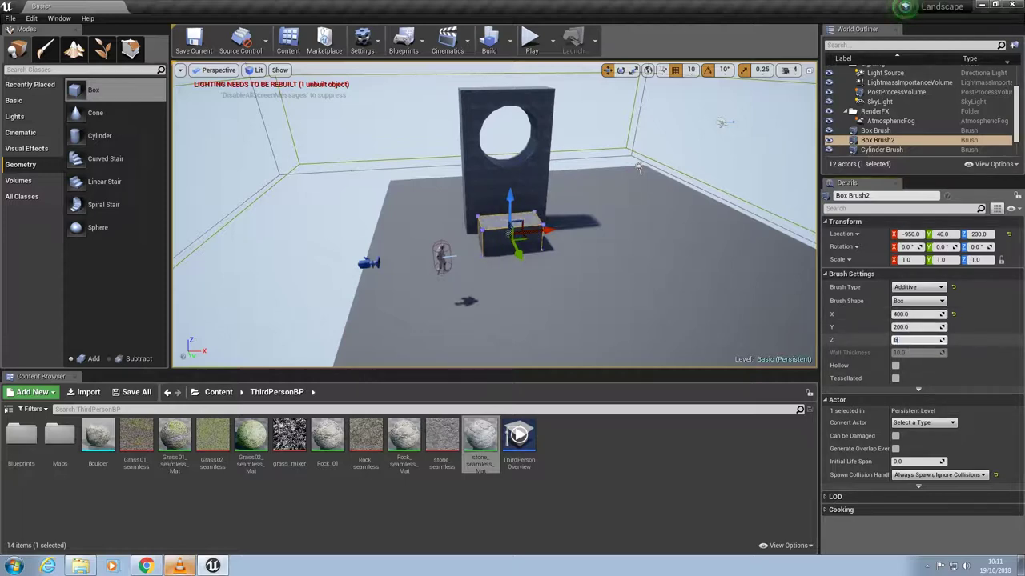
key(Return)
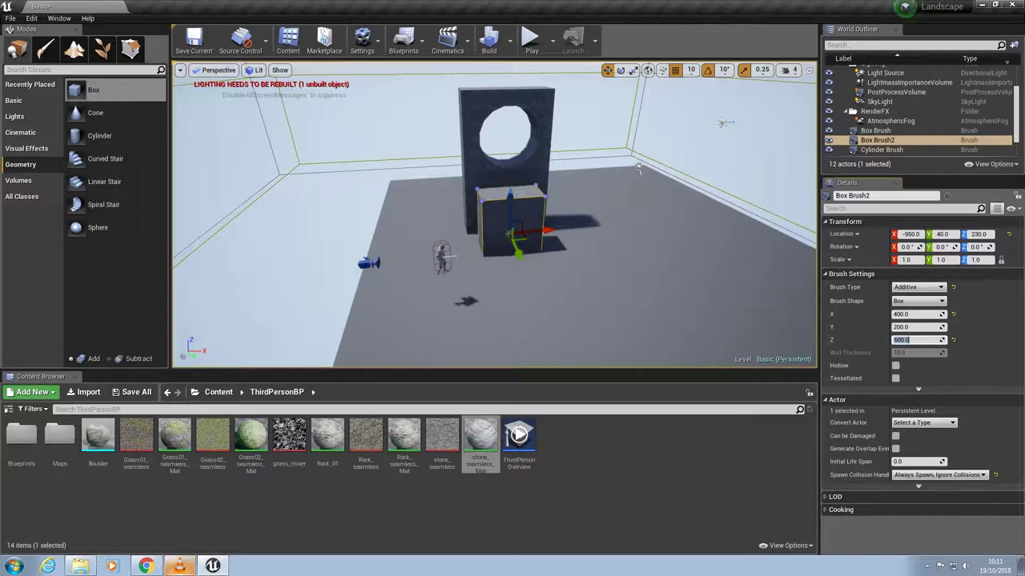
Step: Make the new box brush subtractive and move it into the wall below the round hole, at Y -280 and Z 520
click(917, 287)
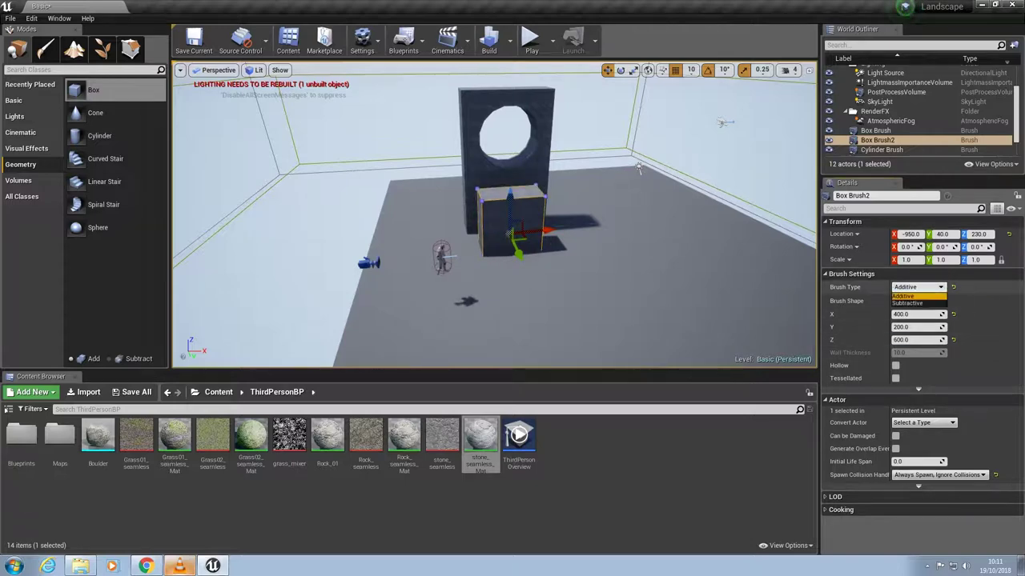
click(911, 304)
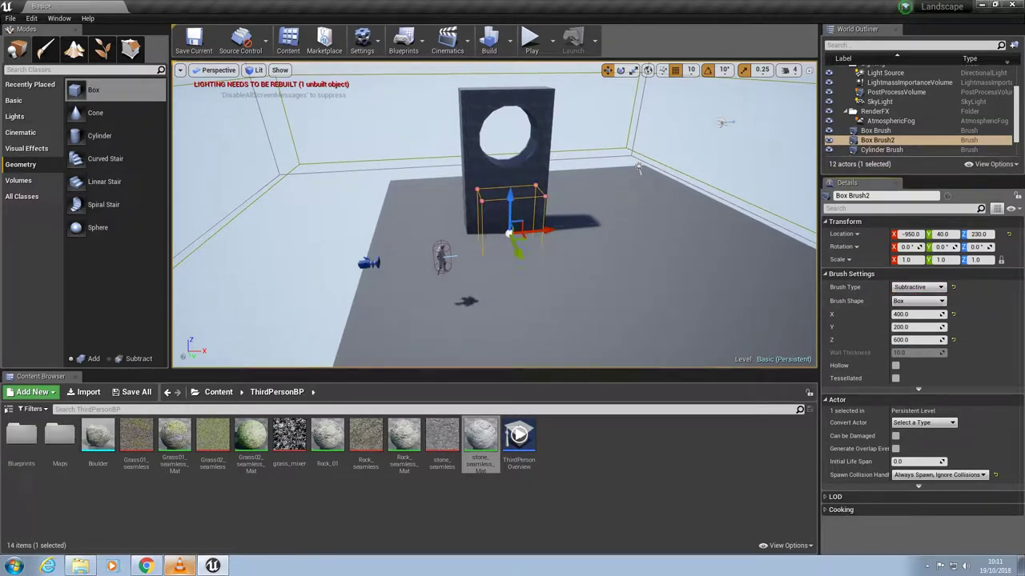
mouse_move(519, 255)
mouse_down()
mouse_move(517, 232)
mouse_move(543, 213)
mouse_up()
drag(504, 183, 504, 148)
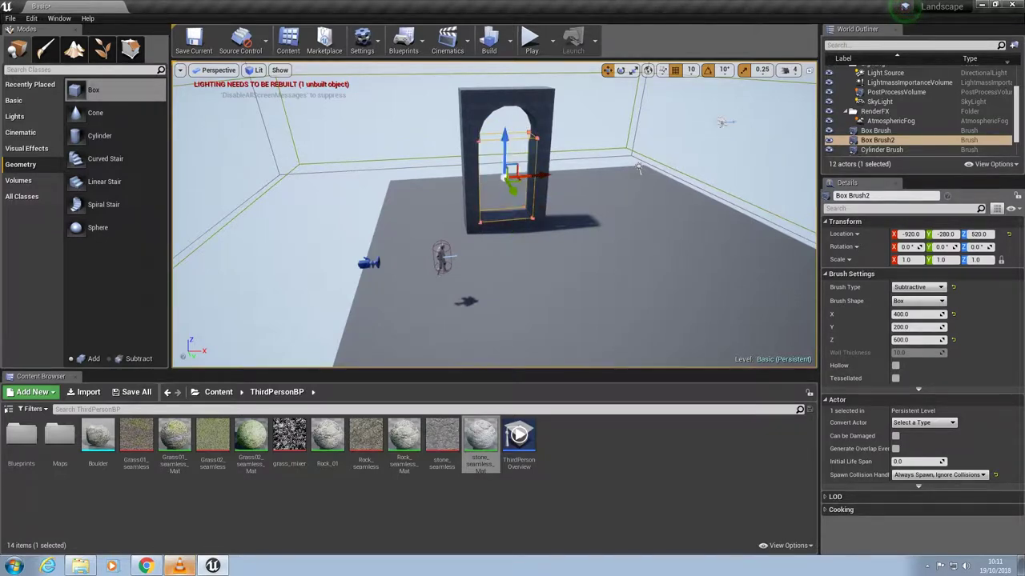
Step: Shift the subtractive box brush along X to -910 to align the doorway with the round arch above it
key(f)
alt+drag(504, 148, 456, 147)
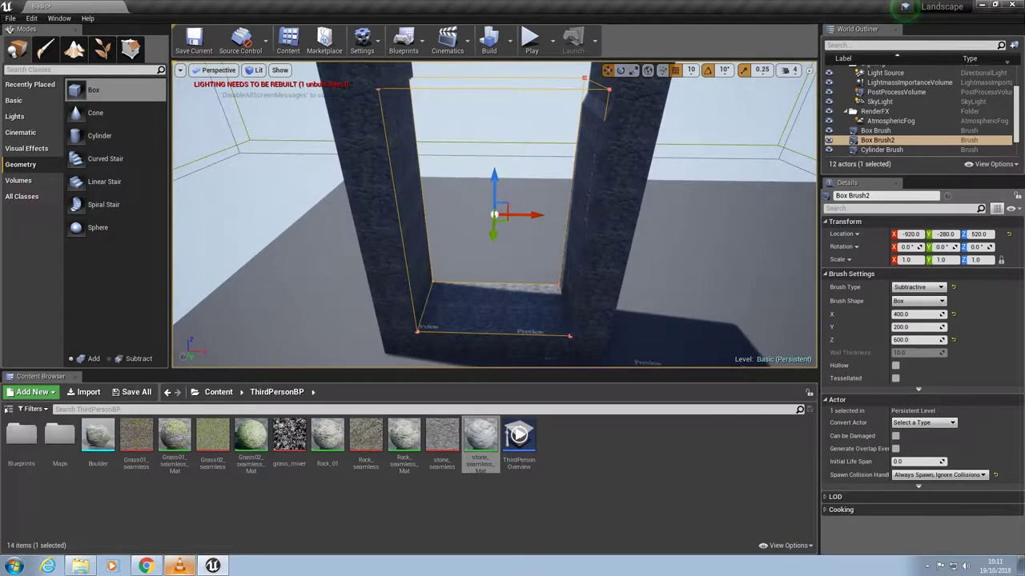
mouse_move(528, 216)
mouse_down()
mouse_move(500, 164)
mouse_move(564, 165)
mouse_move(467, 200)
mouse_move(504, 181)
mouse_move(563, 210)
mouse_up()
scroll(495, 215, down, 5)
scroll(524, 210, down, 3)
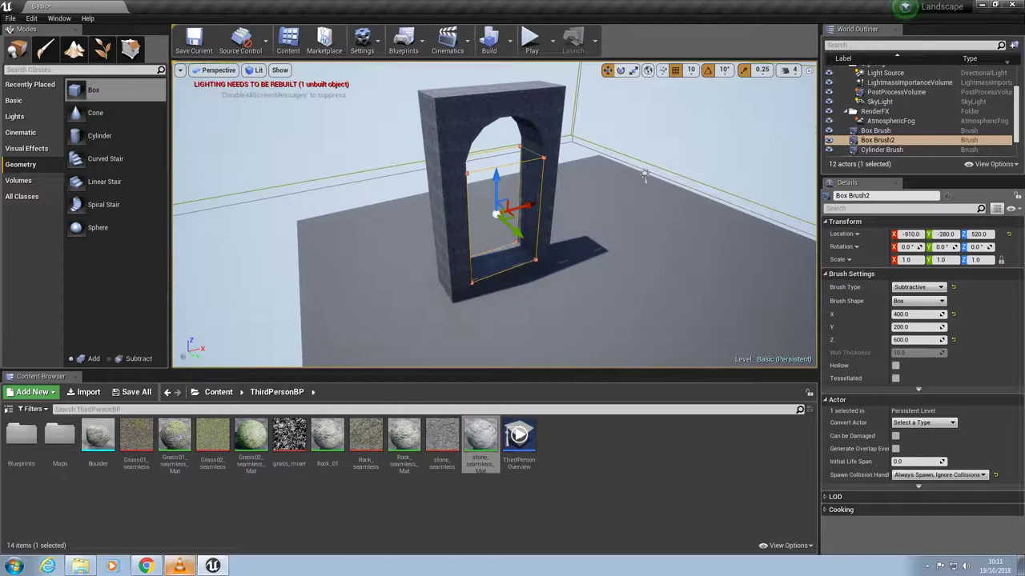
alt+drag(524, 210, 511, 152)
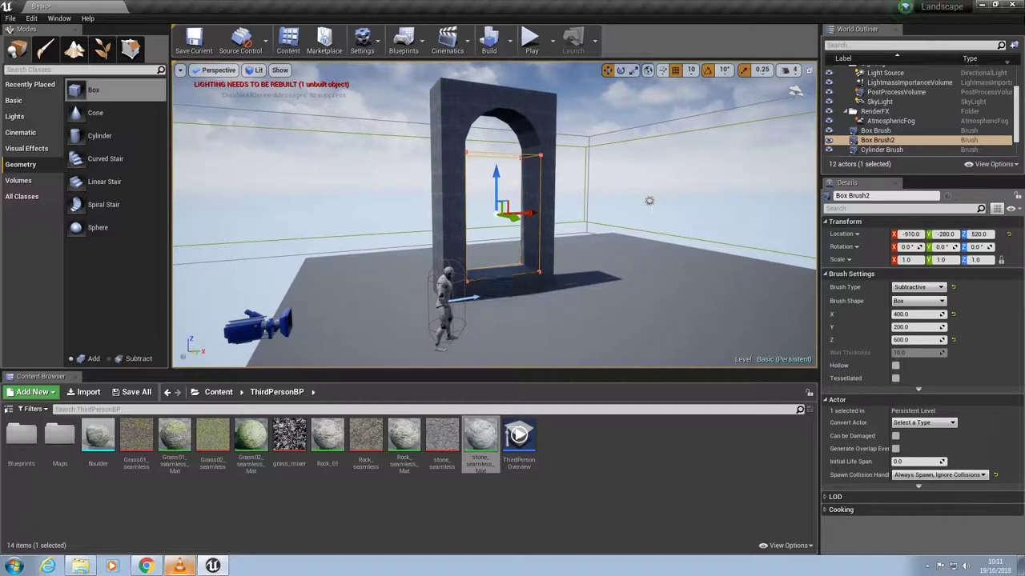
ctrl+click(524, 128)
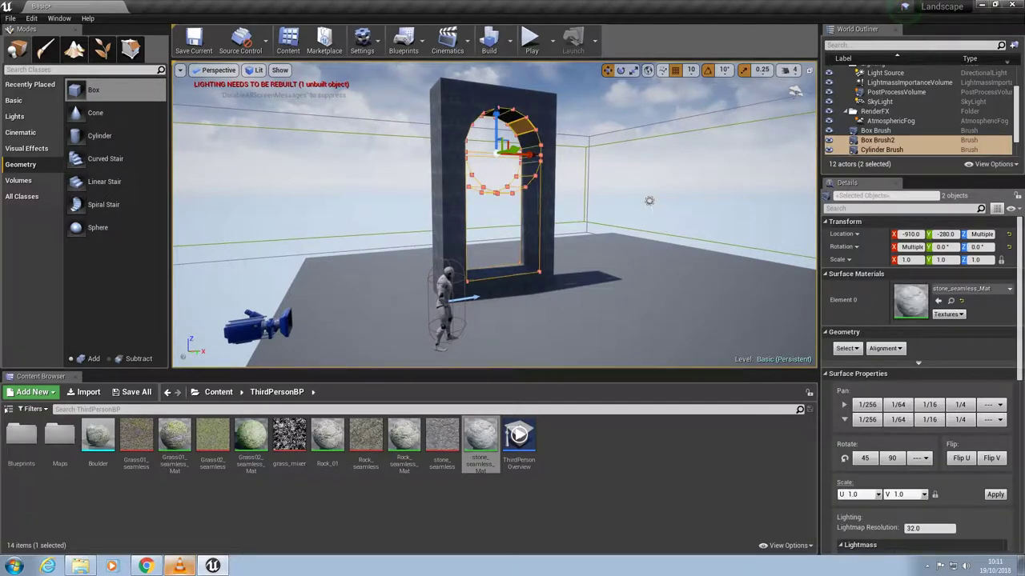
ctrl+click(534, 107)
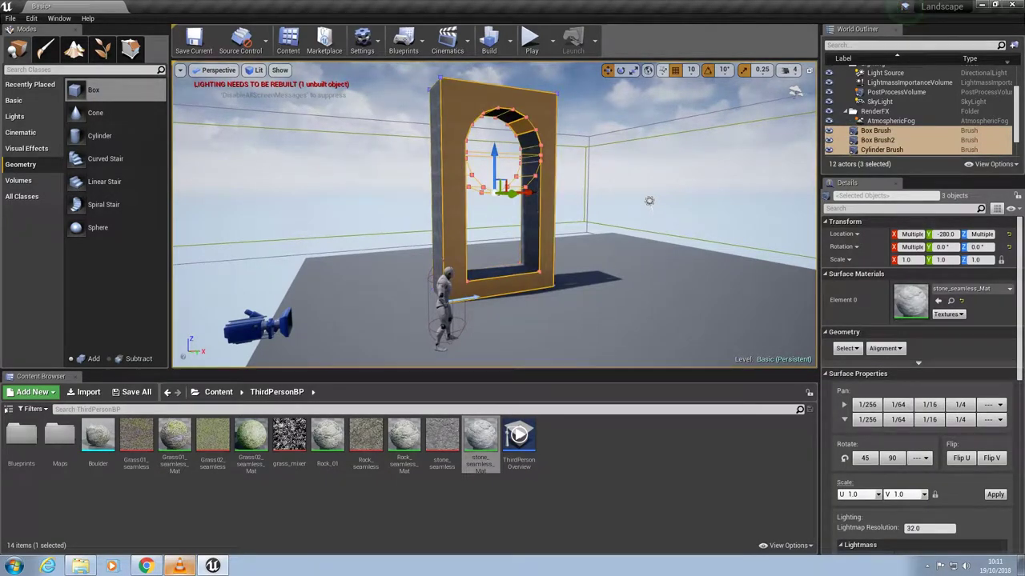
mouse_move(533, 161)
alt+mouse_down()
mouse_move(456, 168)
mouse_move(424, 208)
mouse_move(420, 184)
mouse_move(408, 265)
mouse_move(320, 210)
mouse_move(360, 221)
alt+mouse_up()
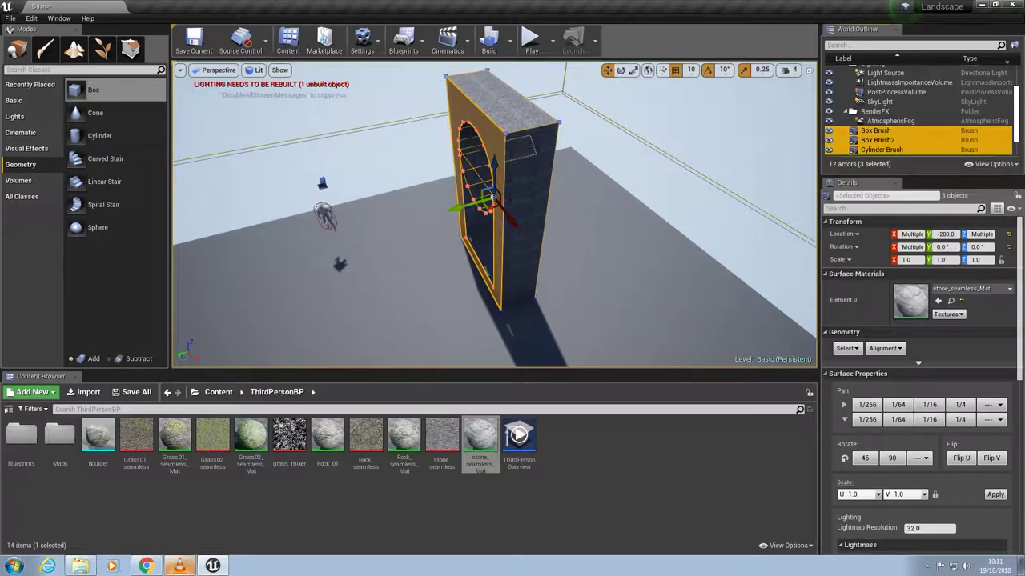
scroll(920, 120, down, 1)
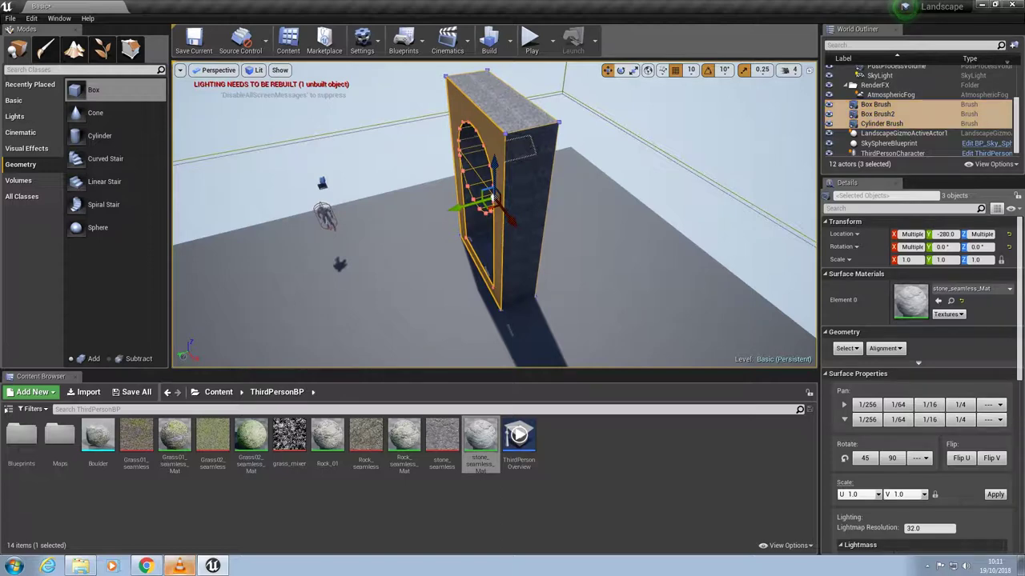
right_click(493, 198)
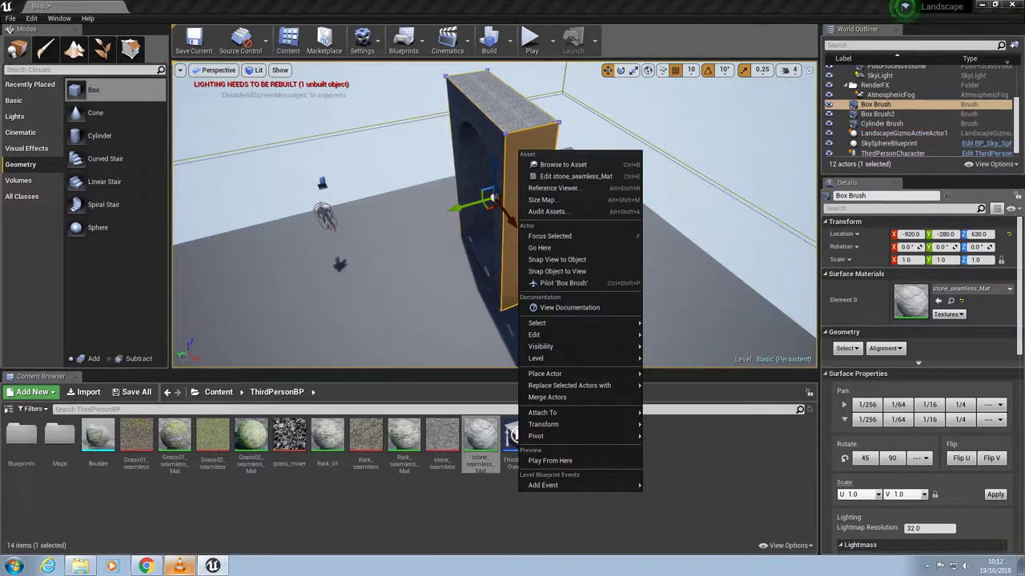
click(880, 105)
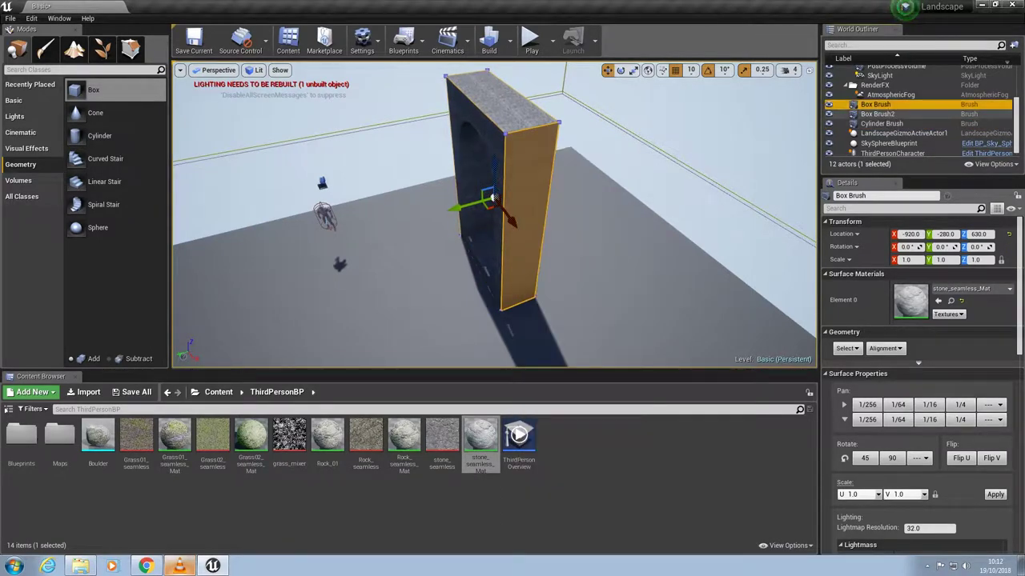
shift+click(880, 113)
Step: Select the wall's box brush together with the subtractive box and cylinder brushes, and group them as one arch
click(878, 105)
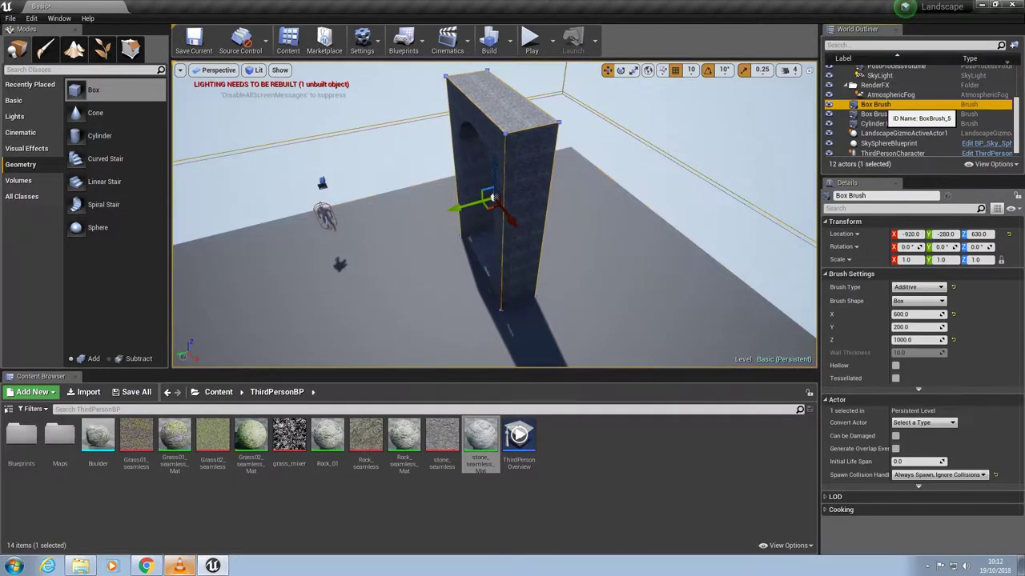
ctrl+click(882, 114)
ctrl+click(881, 124)
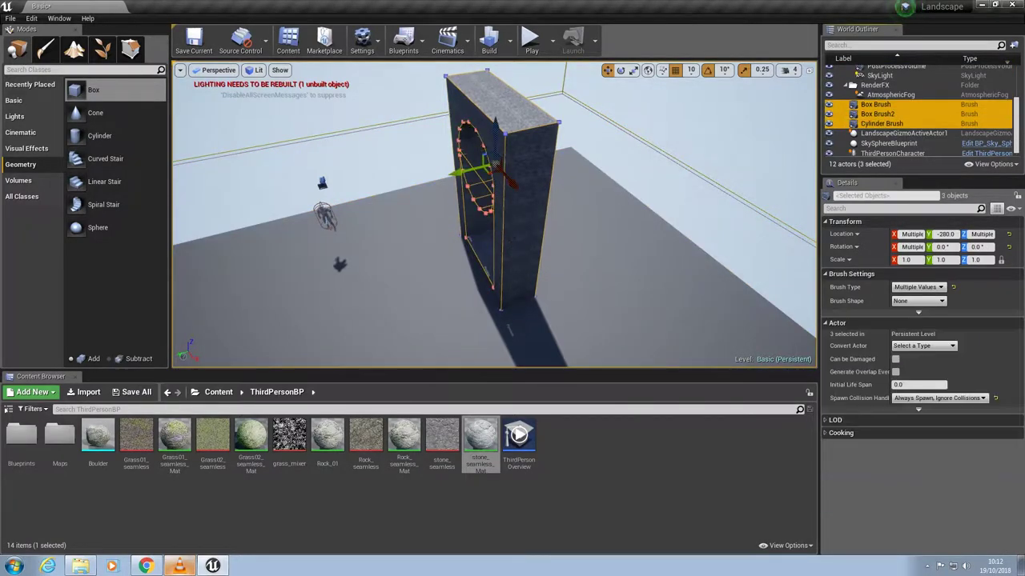
alt+drag(608, 232, 721, 200)
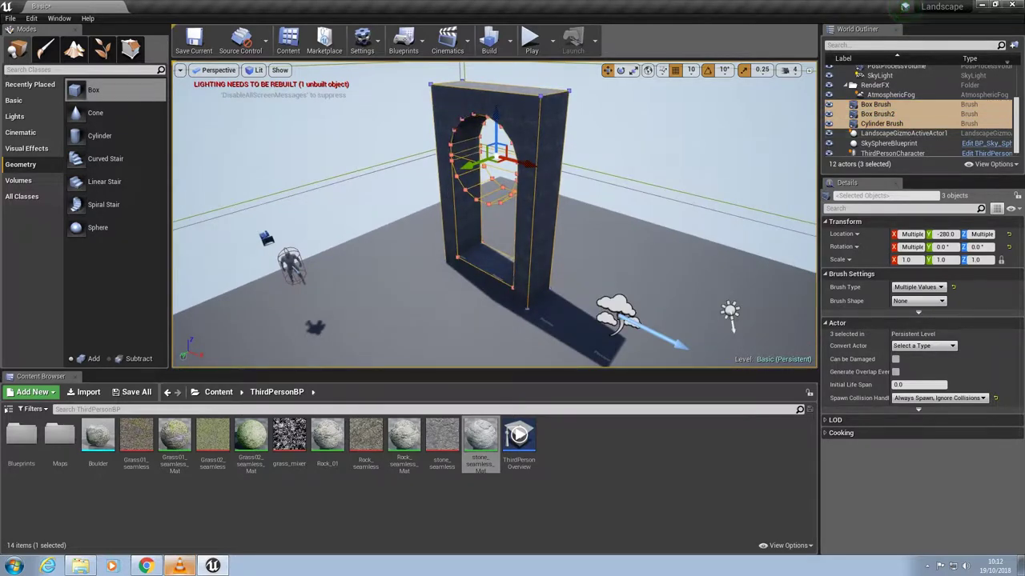
key(ctrl+g)
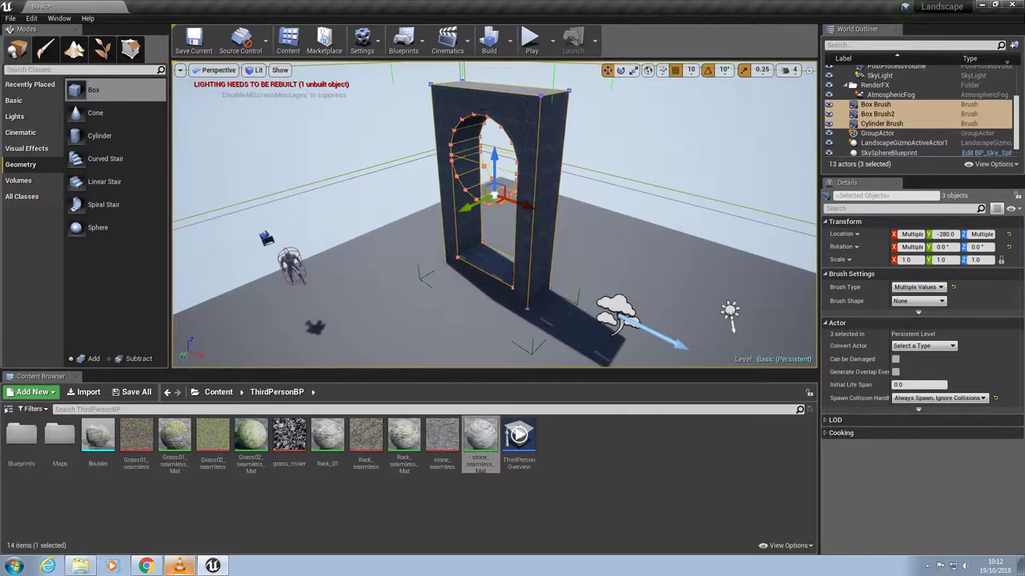
Step: Set the position grid snap to 100 and duplicate the grouped arch twice along positive X, each copy flush with the previous one
alt+drag(560, 232, 639, 197)
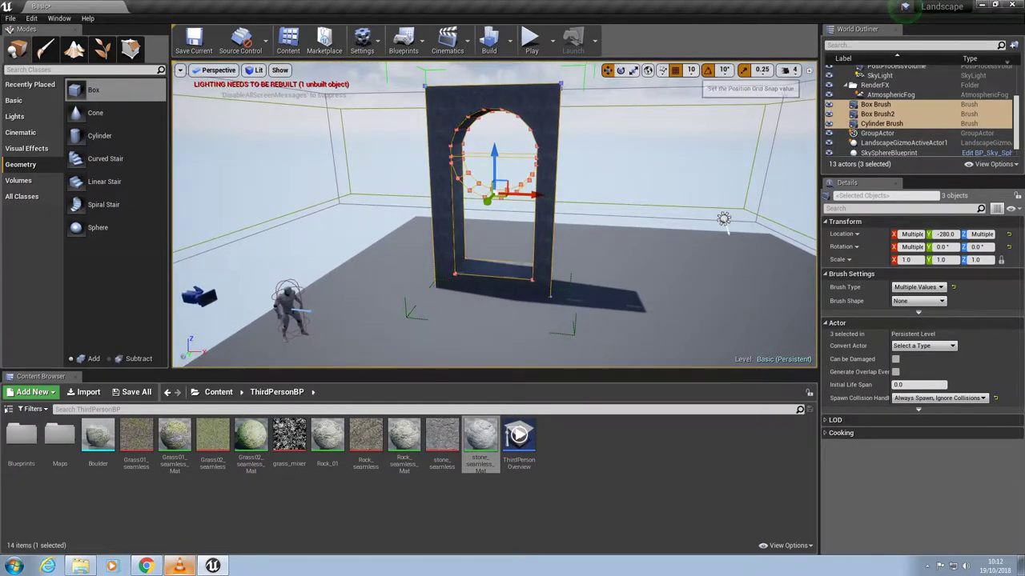
click(690, 69)
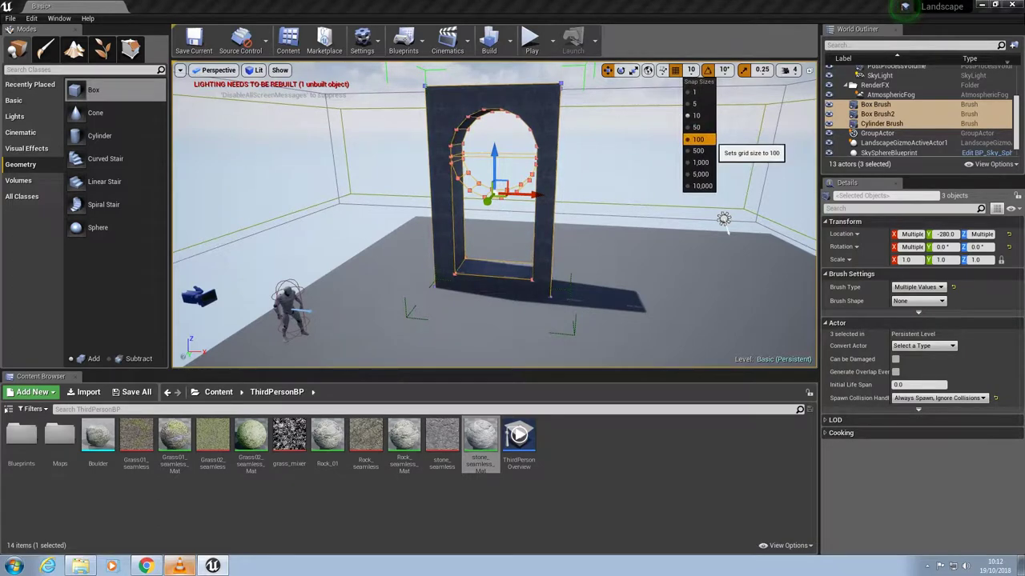
click(698, 138)
alt+drag(535, 194, 654, 208)
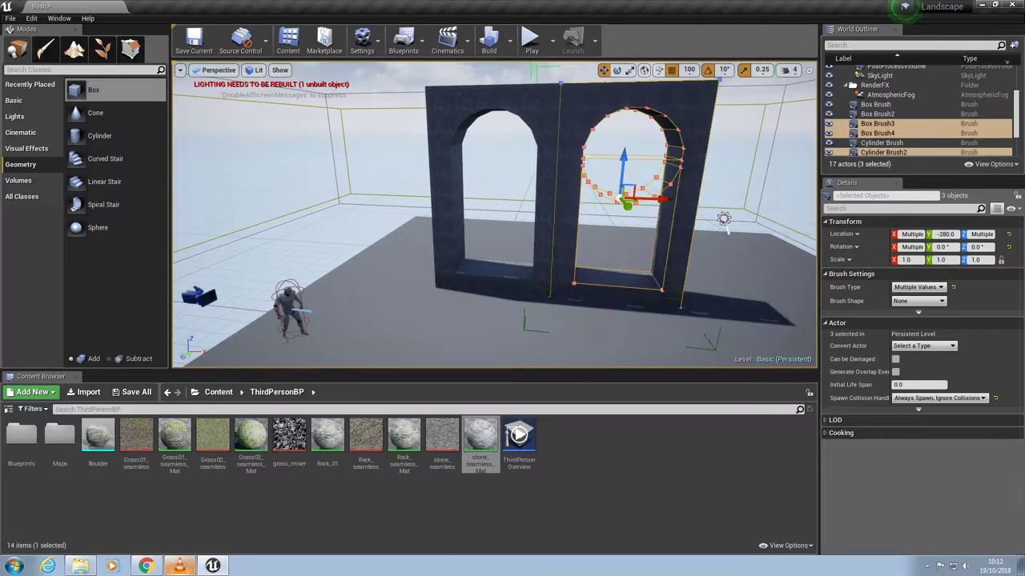
alt+drag(657, 209, 801, 219)
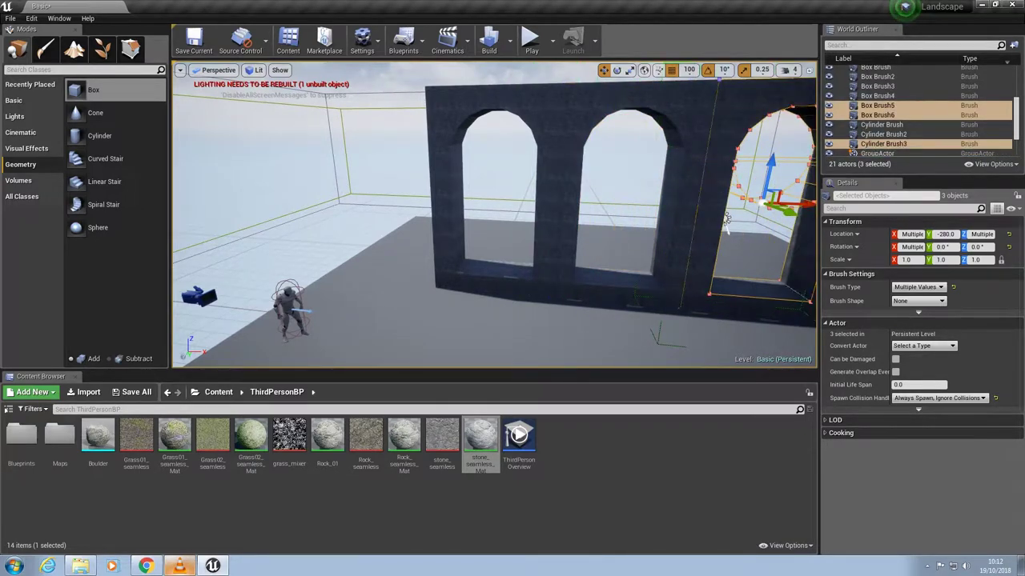
Step: Duplicate the original arch group along negative X, and place one more copy at the far positive X end to make five arches
click(548, 224)
alt+drag(534, 196, 423, 190)
scroll(426, 192, down, 5)
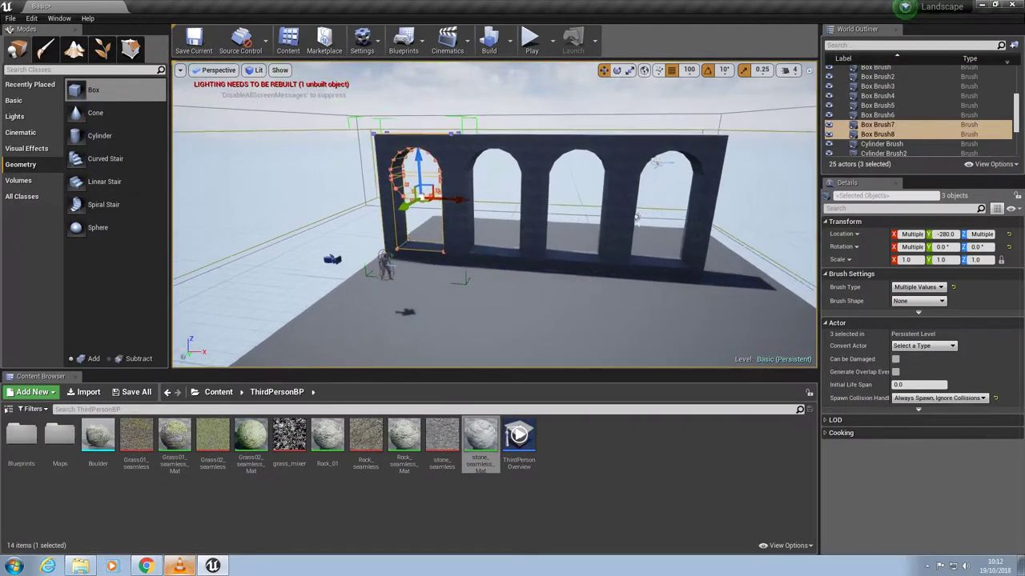
alt+drag(480, 233, 478, 253)
alt+drag(463, 199, 804, 244)
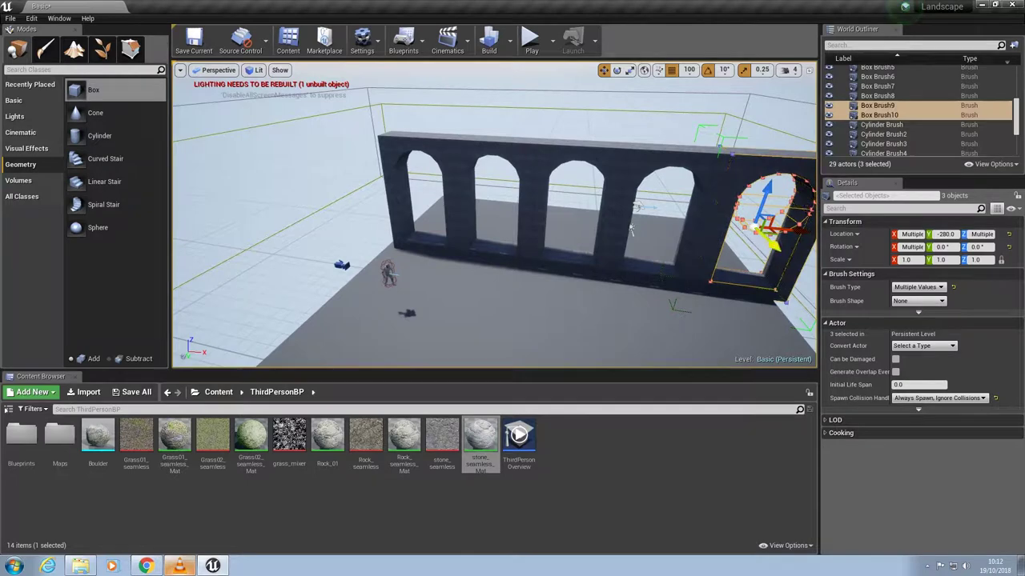
Step: Add the other four arches to the selection and group all five into a single arcade
ctrl+click(698, 200)
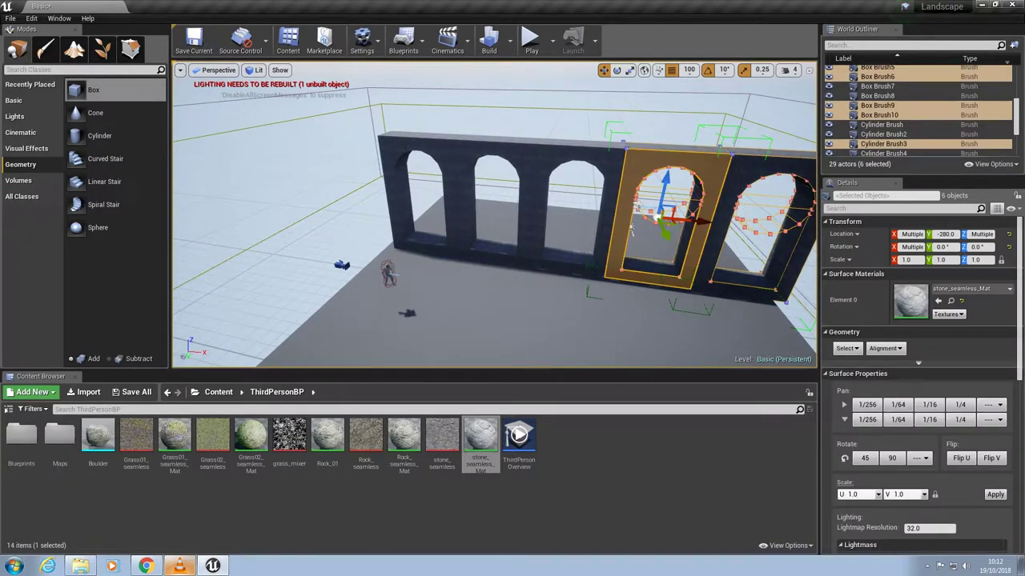
ctrl+click(613, 201)
ctrl+click(526, 201)
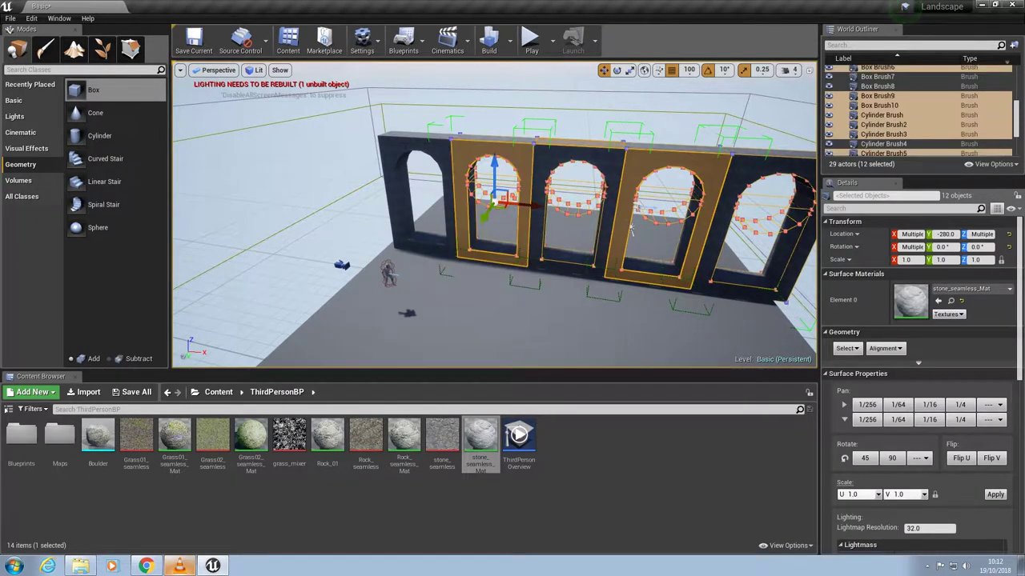
ctrl+click(448, 197)
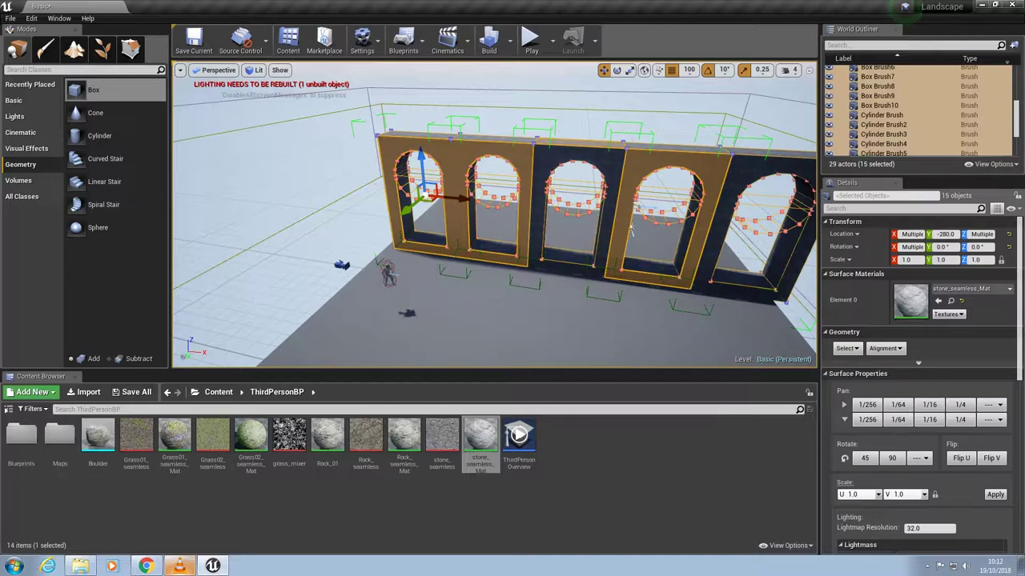
key(f)
key(ctrl+g)
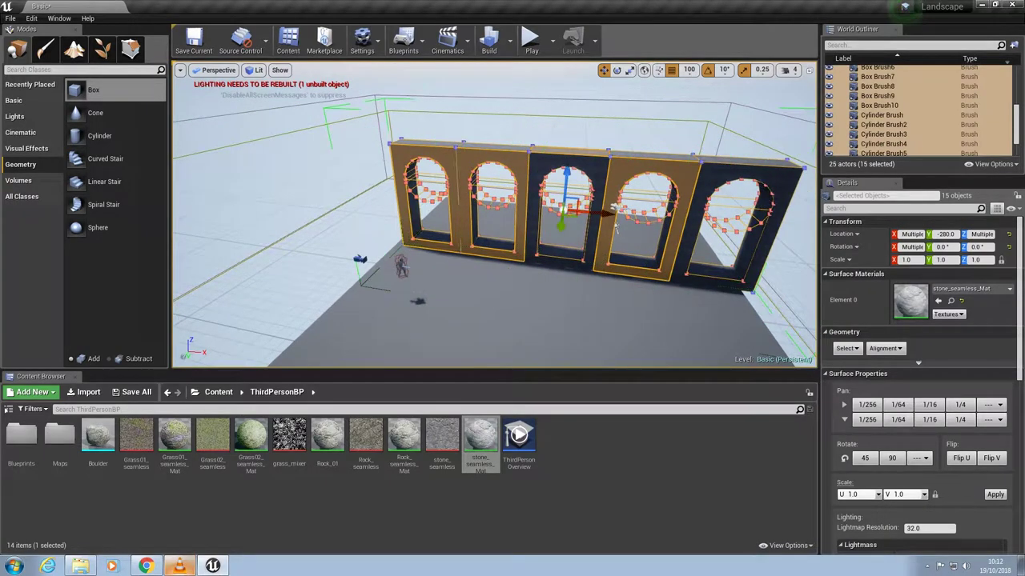
Step: Move the grouped arcade along Y to -1580 so it stands at the back edge of the floor
alt+drag(533, 247, 448, 266)
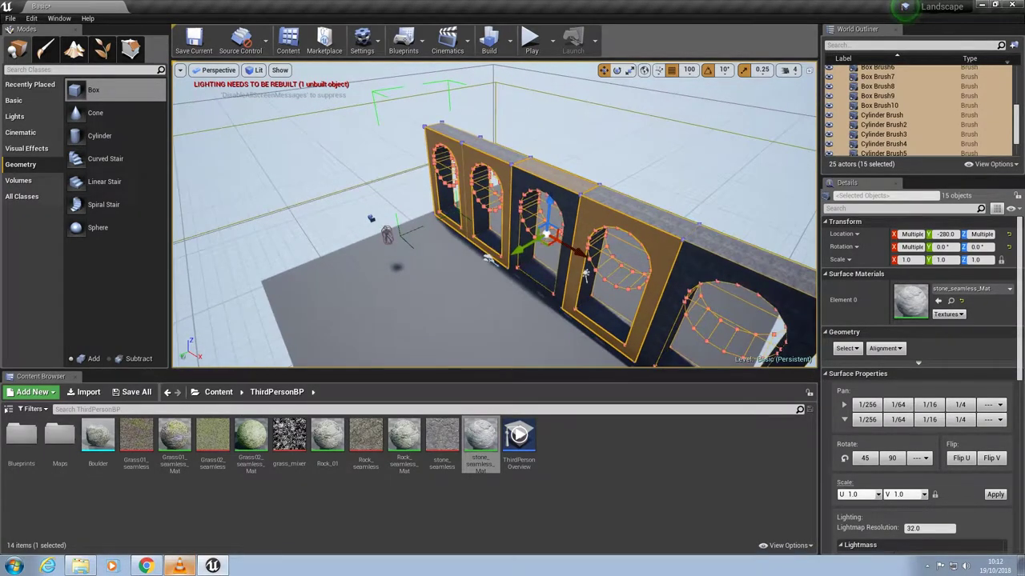
drag(518, 251, 610, 214)
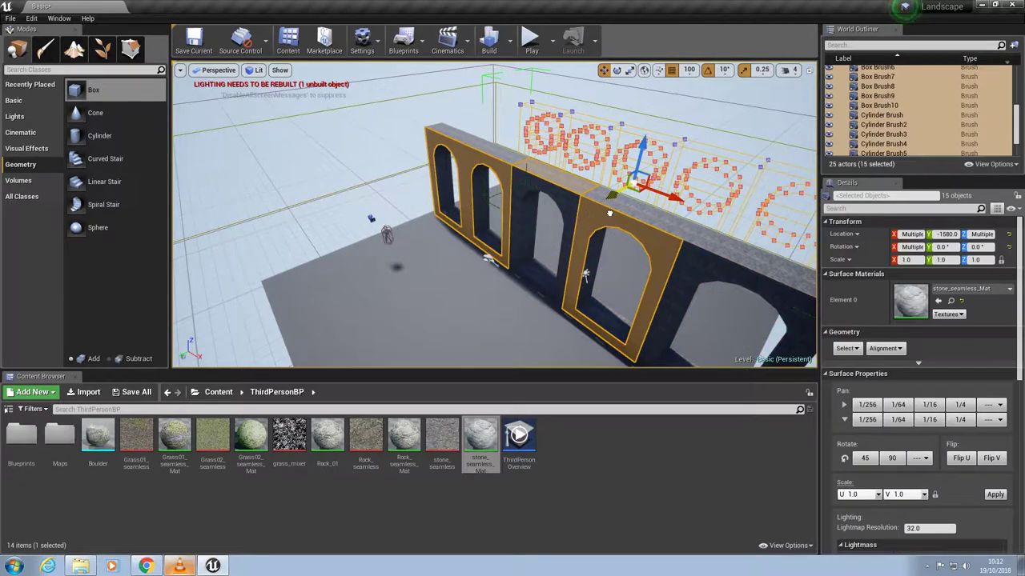
alt+drag(609, 214, 690, 212)
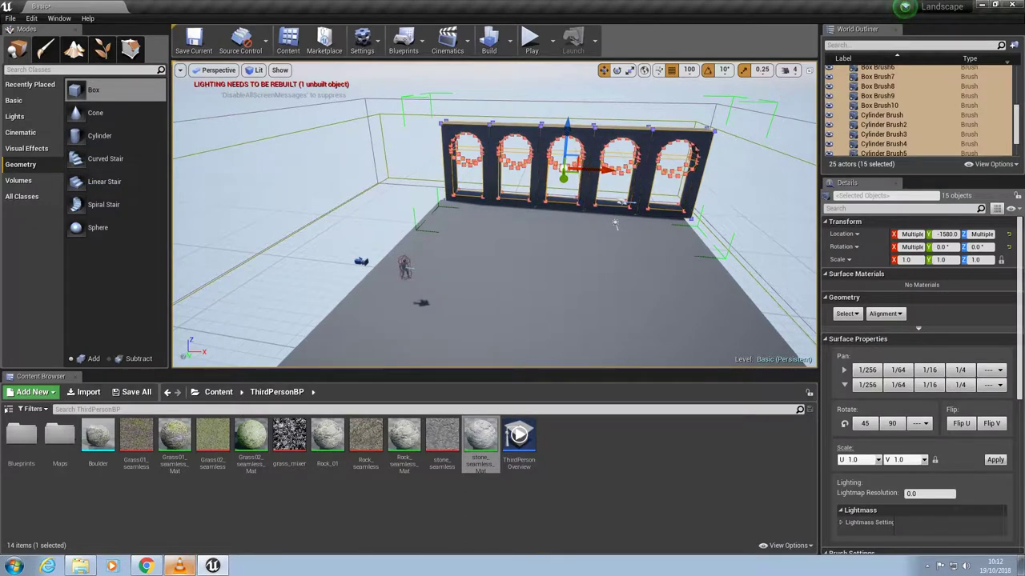
Step: Add a stone_seamless_Mat box brush in front of the arcade and set its brush size to 3000 in X and 3000 in Y
click(477, 438)
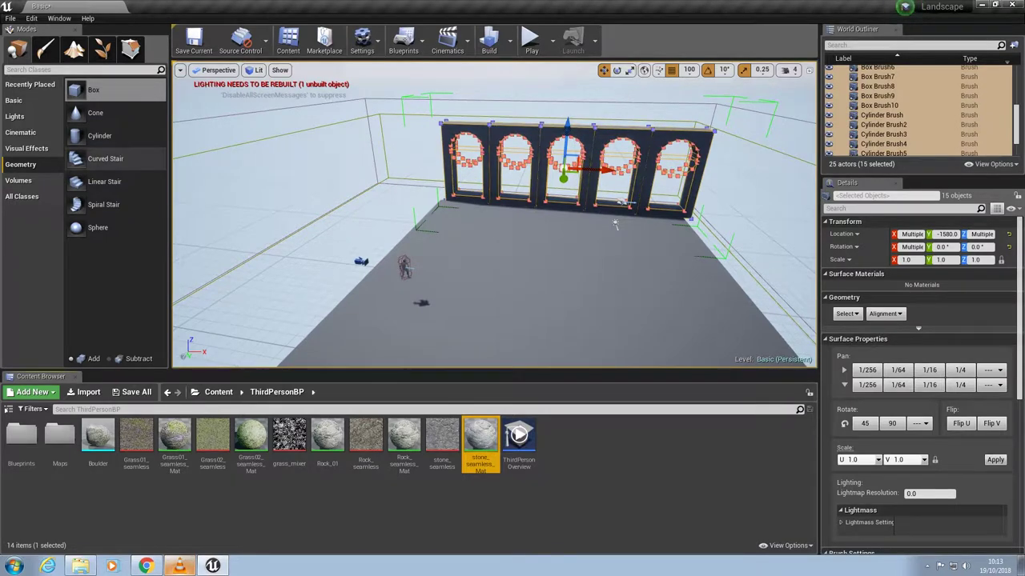
mouse_move(79, 92)
mouse_down()
mouse_move(349, 143)
mouse_move(584, 280)
mouse_move(575, 276)
mouse_up()
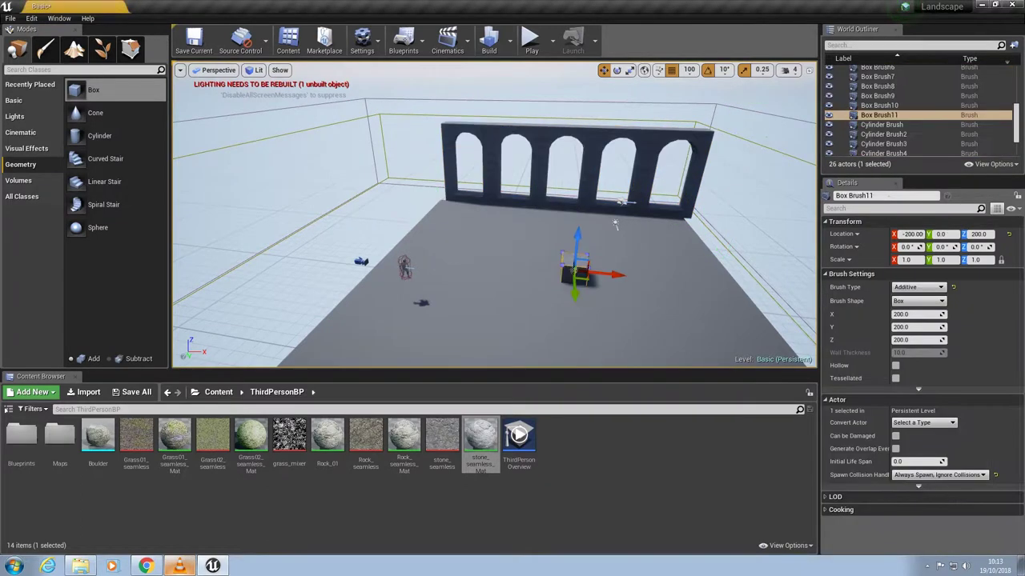
click(899, 316)
text(3000)
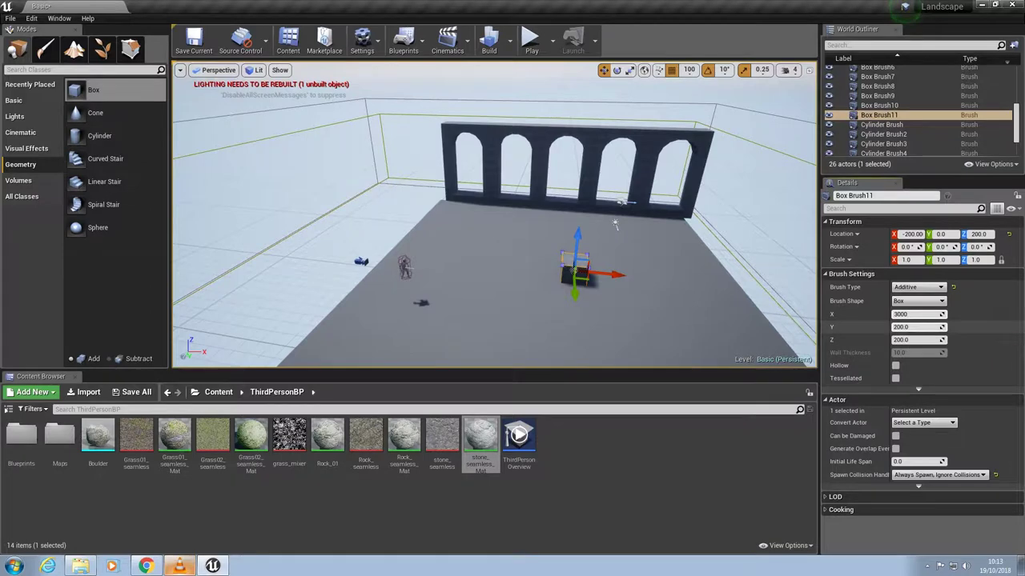
click(899, 327)
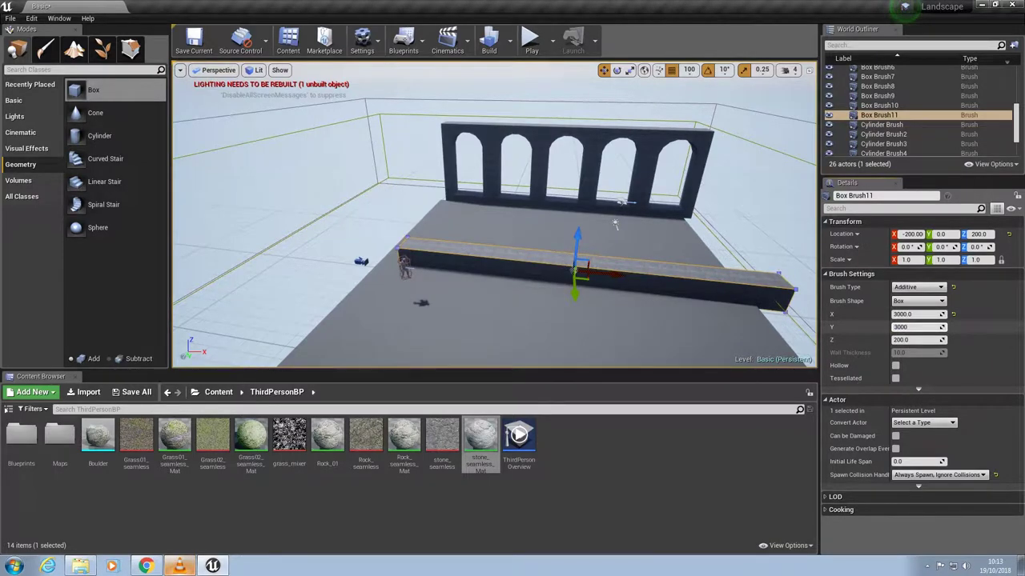
text(3000)
key(Return)
Step: Move the large box brush to X -300 and Z 0, and delete the original plain floor
drag(575, 234, 574, 260)
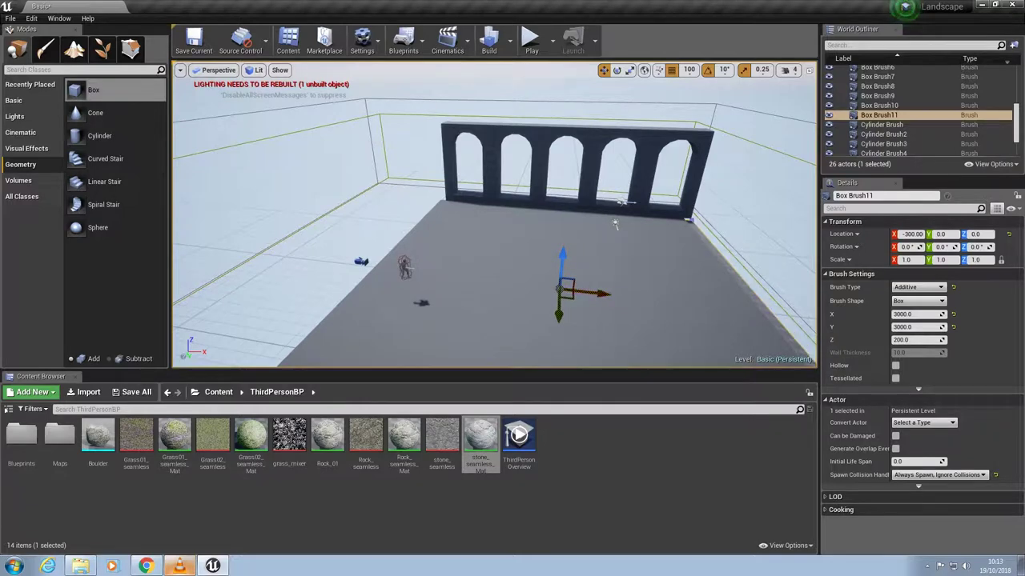
click(615, 225)
key(Delete)
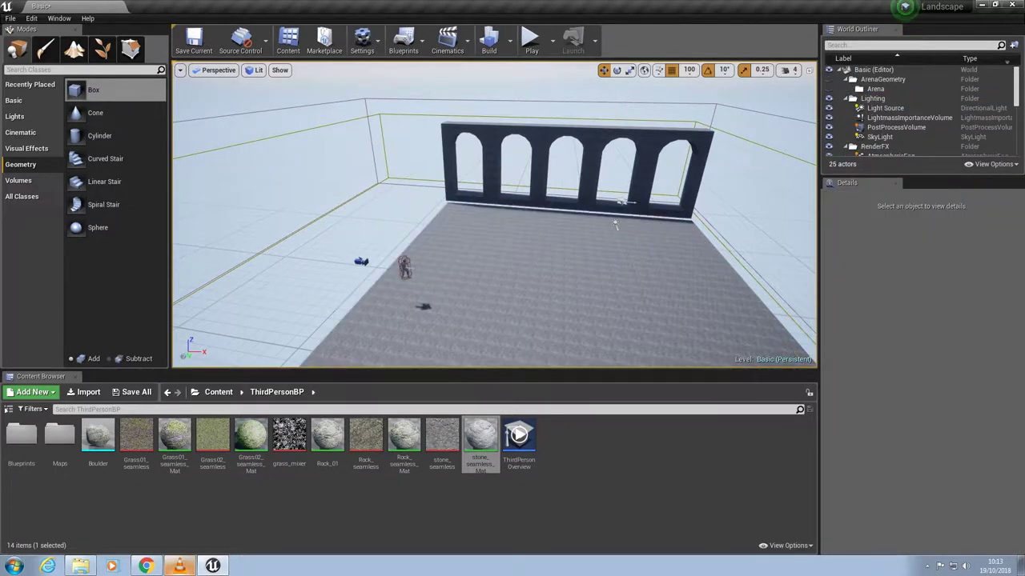
Step: Set the position grid snap to 10 and move the stone floor brush to X -320 and Z 60 to line up with the arcade
click(615, 225)
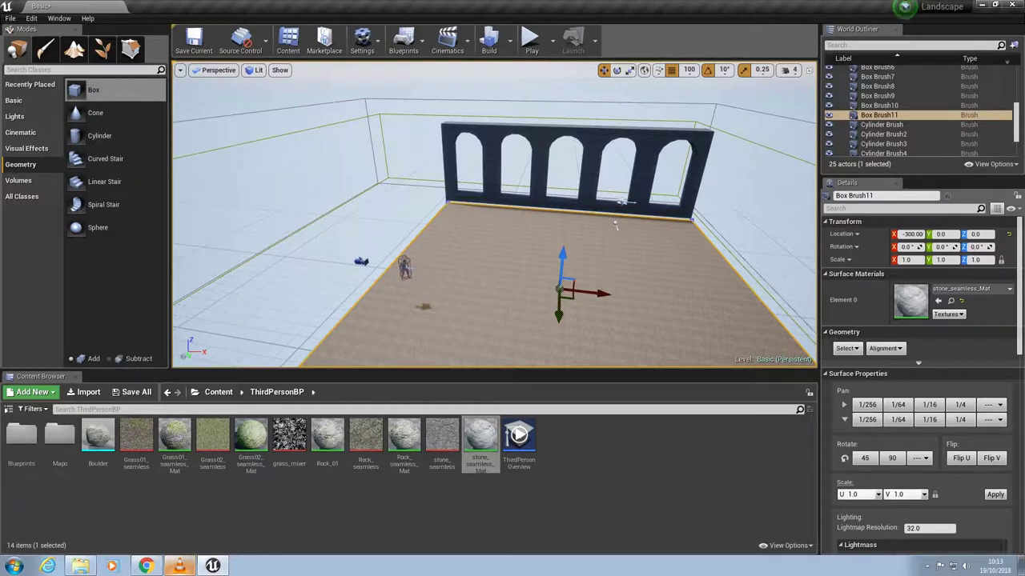
click(688, 70)
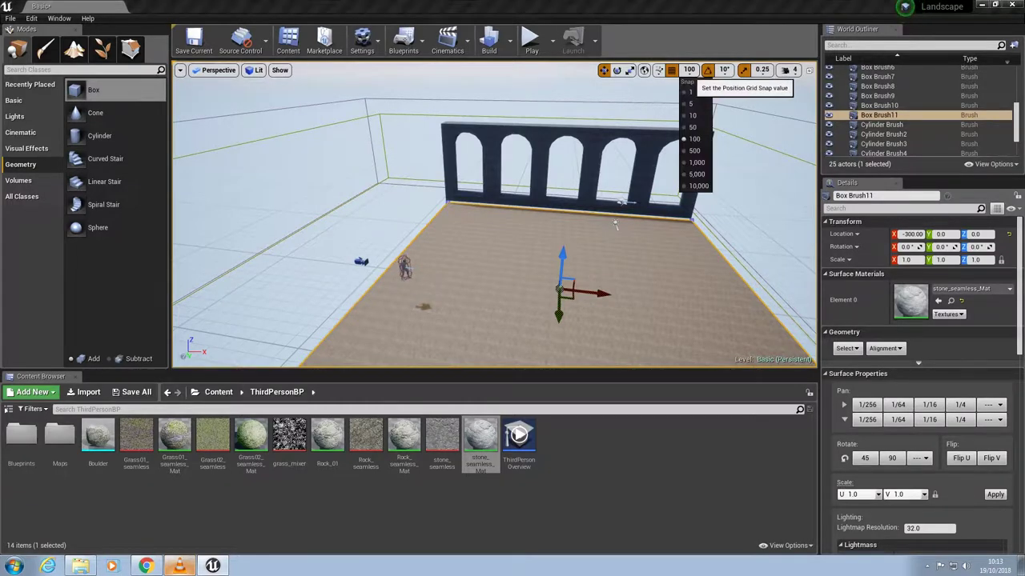
click(692, 116)
drag(562, 255, 562, 248)
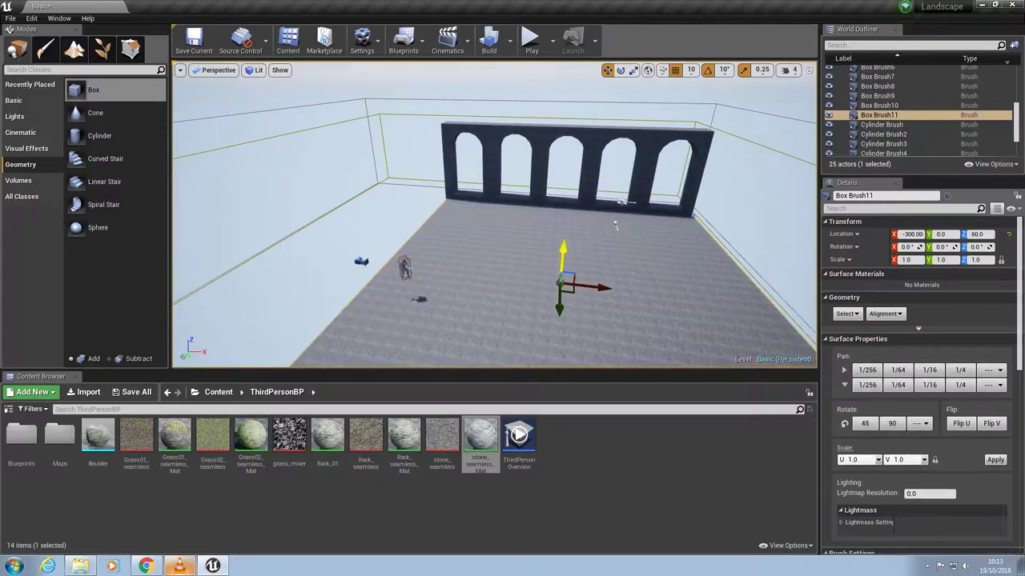
mouse_move(602, 288)
mouse_down()
mouse_move(745, 287)
mouse_move(809, 232)
mouse_up()
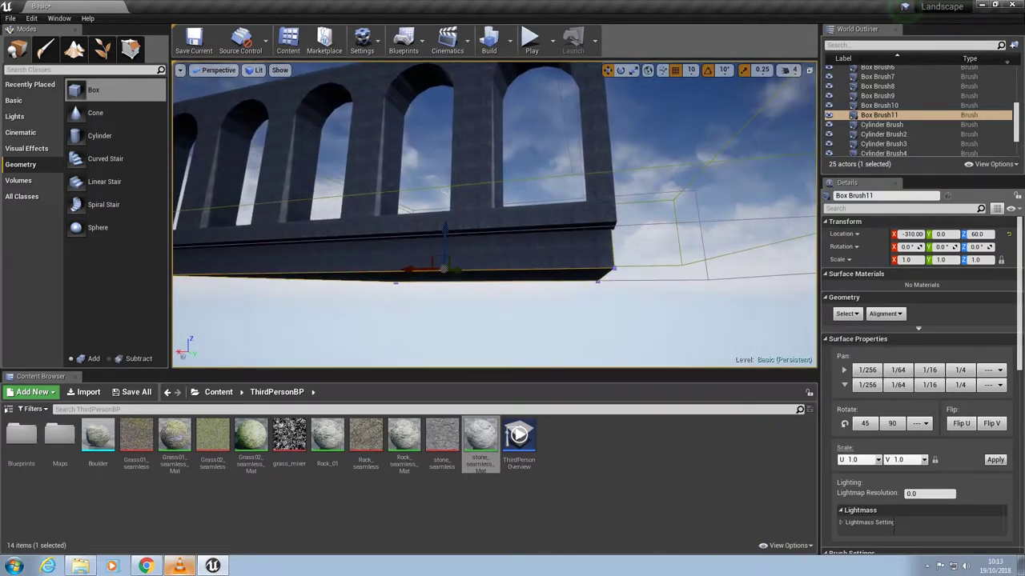
mouse_move(409, 271)
mouse_down()
mouse_move(345, 320)
mouse_move(192, 336)
mouse_up()
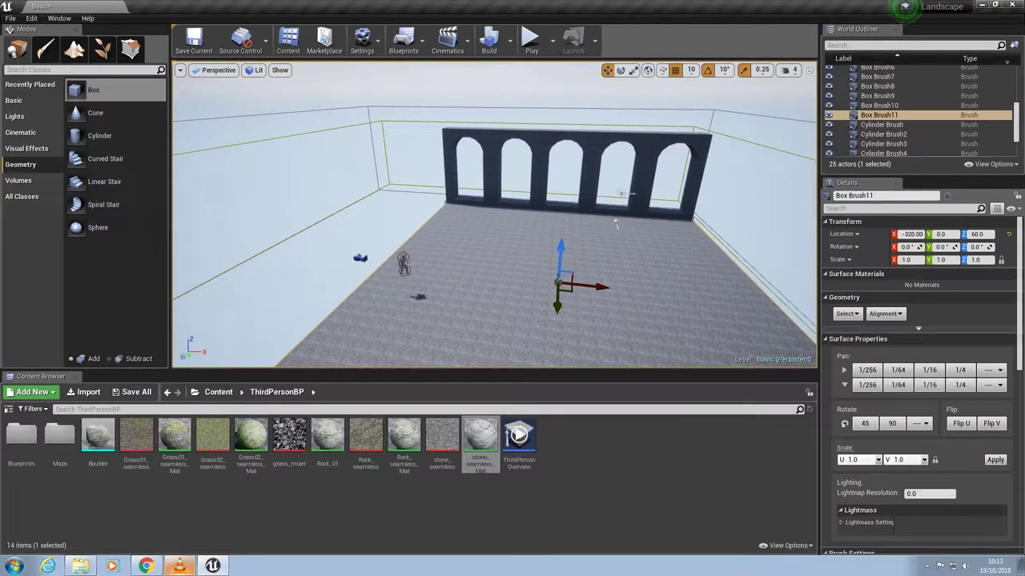
Step: Duplicate the grouped stone arcade to the opposite edge of the floor at Y 1530
click(594, 177)
alt+drag(594, 178, 460, 144)
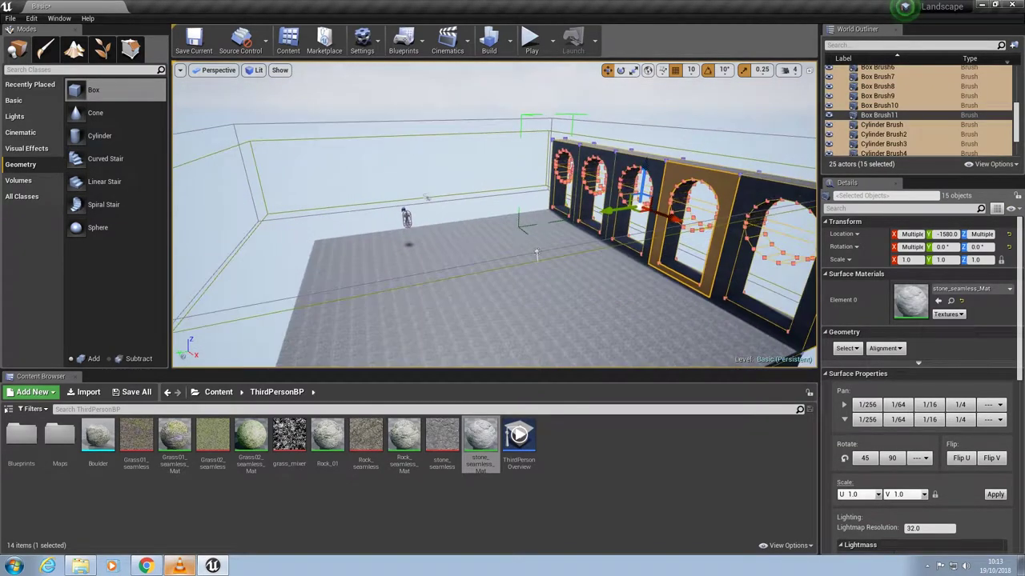
mouse_move(611, 210)
alt+mouse_down()
mouse_move(332, 240)
mouse_move(202, 267)
mouse_move(297, 309)
mouse_move(368, 316)
mouse_move(488, 305)
alt+mouse_up()
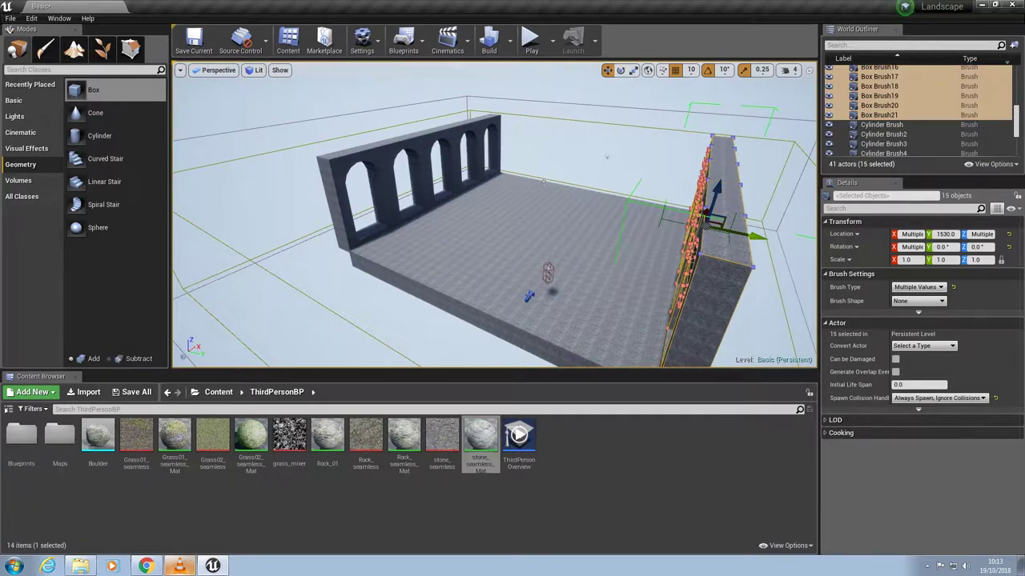
Step: Duplicate the arcade again, rotate the copy 90° about Z, and move it onto one open side edge of the floor
alt+drag(754, 236, 532, 220)
key(e)
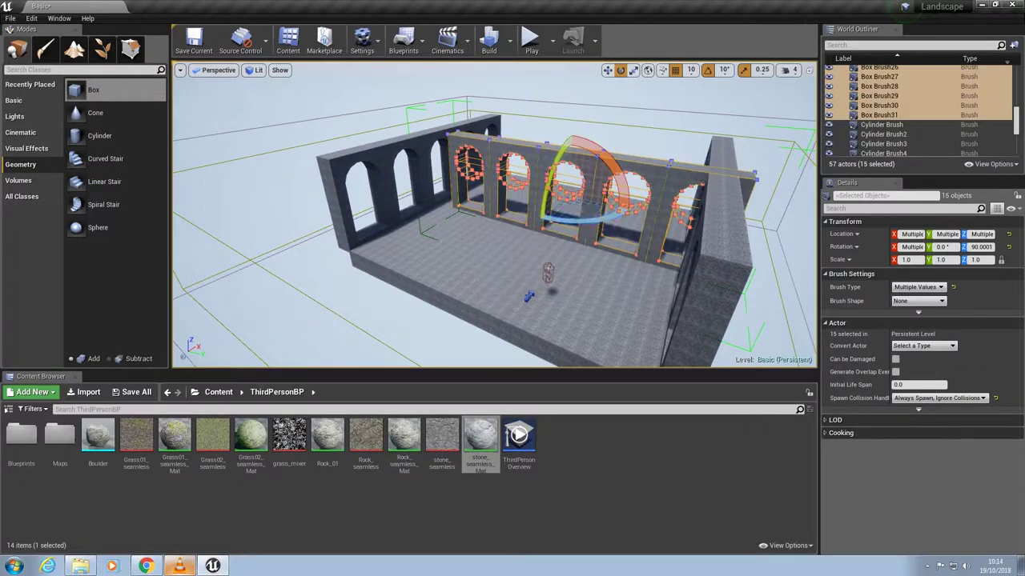
key(w)
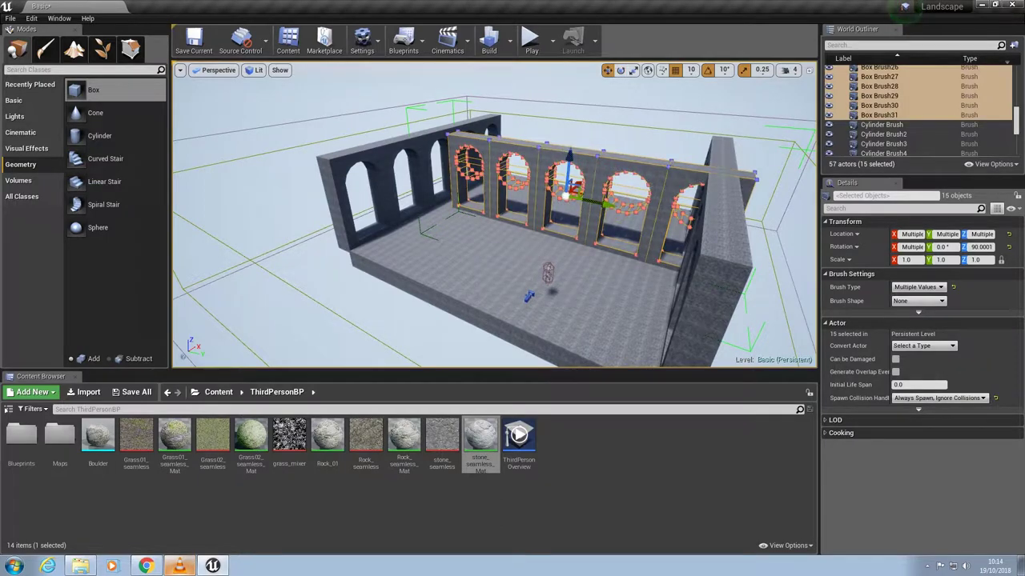
mouse_move(576, 182)
mouse_down()
mouse_move(501, 252)
mouse_move(509, 282)
mouse_move(485, 278)
mouse_up()
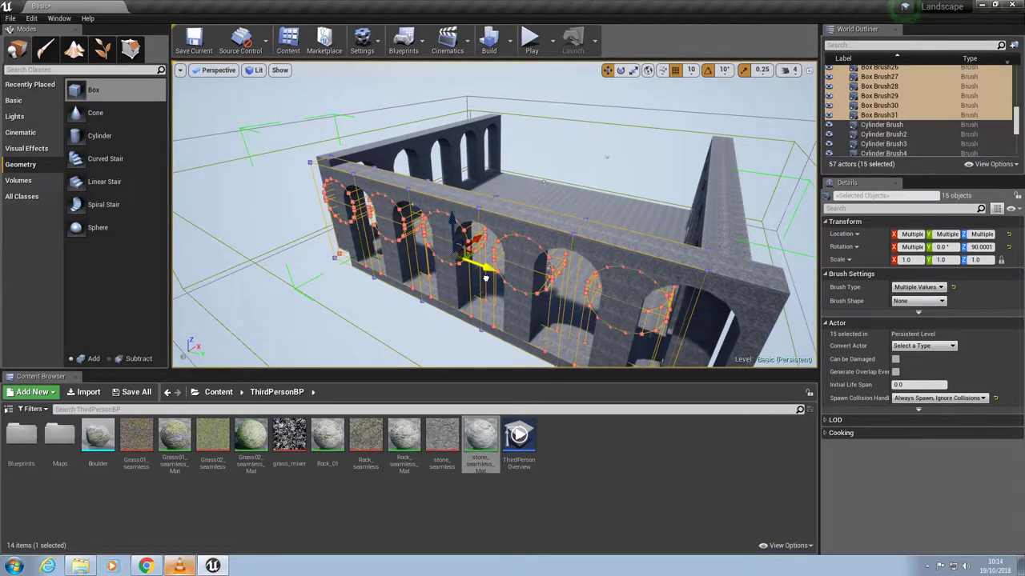
Step: Duplicate the rotated arcade across the floor to close the remaining open side
right_drag(485, 278, 384, 308)
alt+drag(432, 232, 711, 229)
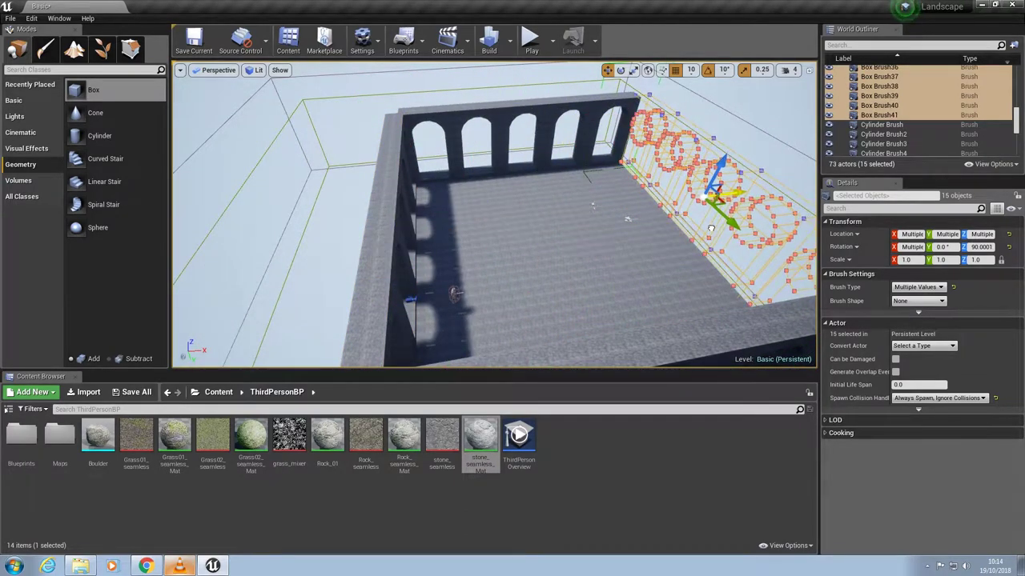
right_drag(627, 218, 456, 180)
right_drag(534, 211, 736, 216)
Step: Try a roof by duplicating the stone floor up to Z 1230 above the arcades, and delete the copy
click(470, 190)
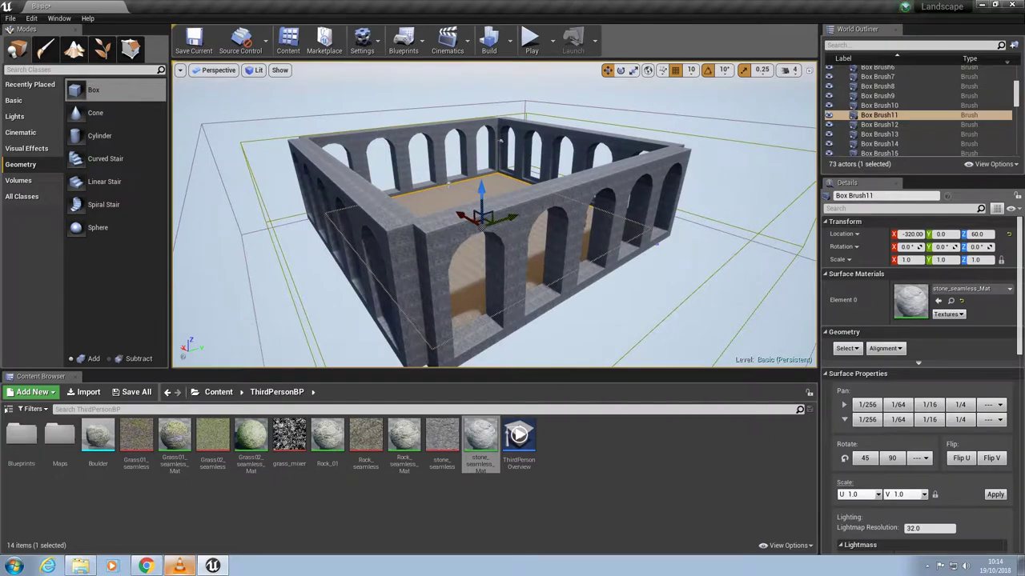
right_drag(471, 191, 477, 189)
mouse_move(477, 189)
alt+mouse_down()
mouse_move(485, 264)
mouse_move(408, 196)
mouse_move(396, 168)
mouse_move(471, 144)
alt+mouse_up()
click(488, 230)
alt+drag(495, 177, 496, 111)
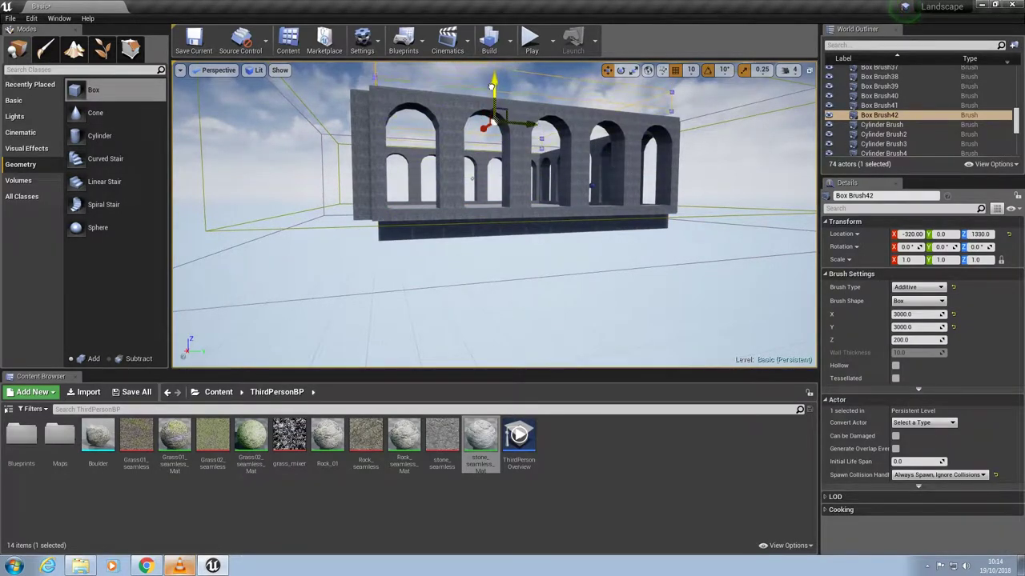
mouse_move(472, 178)
alt+mouse_down()
mouse_move(556, 207)
mouse_move(545, 260)
mouse_move(553, 276)
alt+mouse_up()
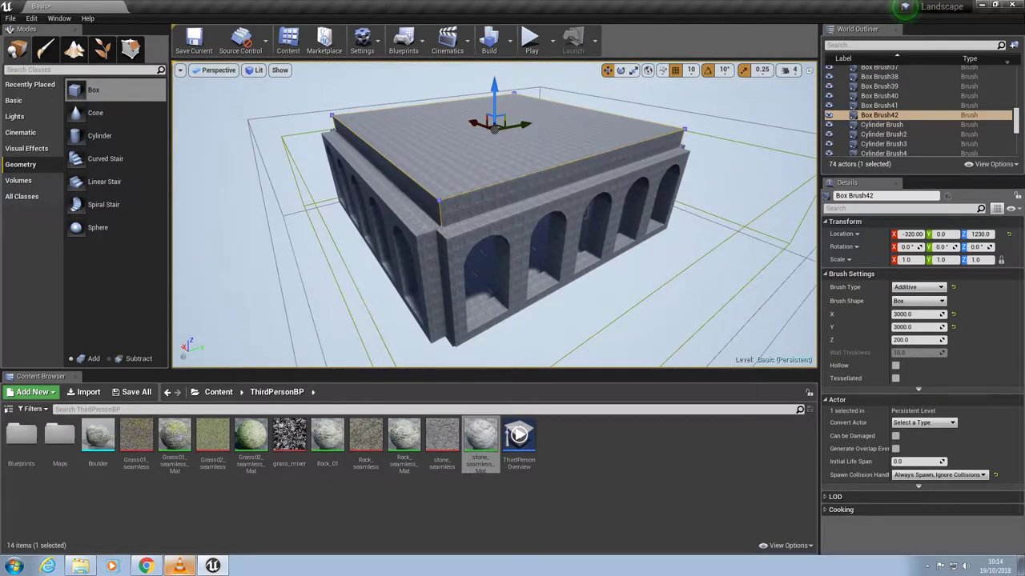
key(Delete)
alt+drag(512, 241, 635, 236)
mouse_move(76, 90)
mouse_down()
mouse_move(444, 228)
mouse_move(503, 178)
mouse_move(504, 189)
mouse_up()
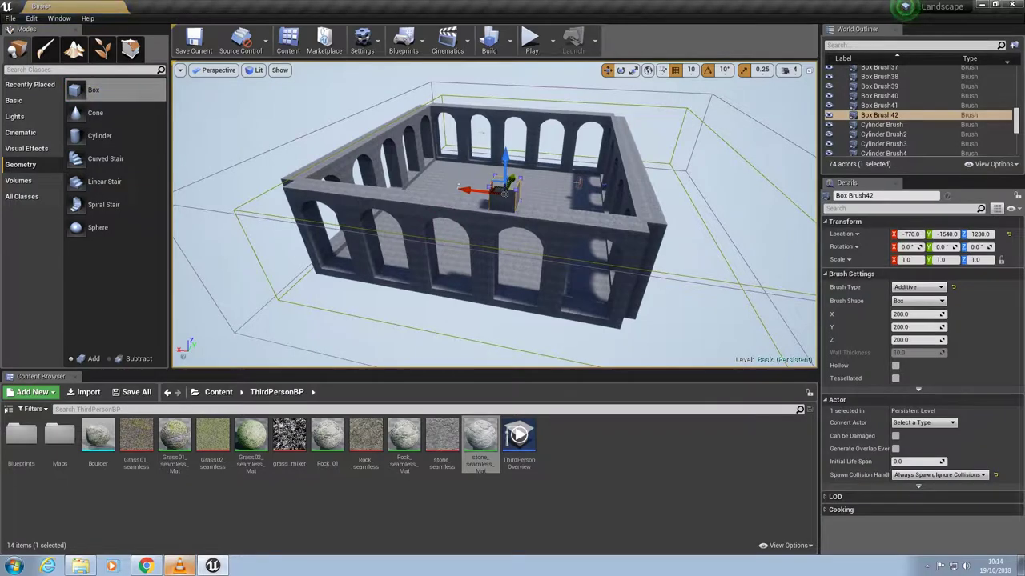
key(ctrl+z)
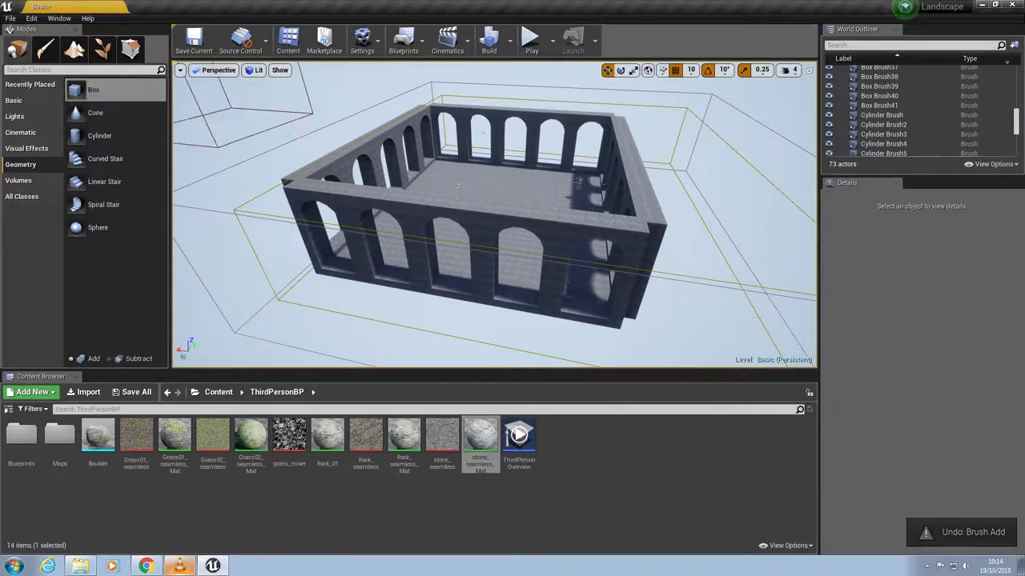
Step: Add a stone box brush on the floor inside the arcades and size it 3000 in X, 200 in Y and 1000 in Z
key(ctrl+y)
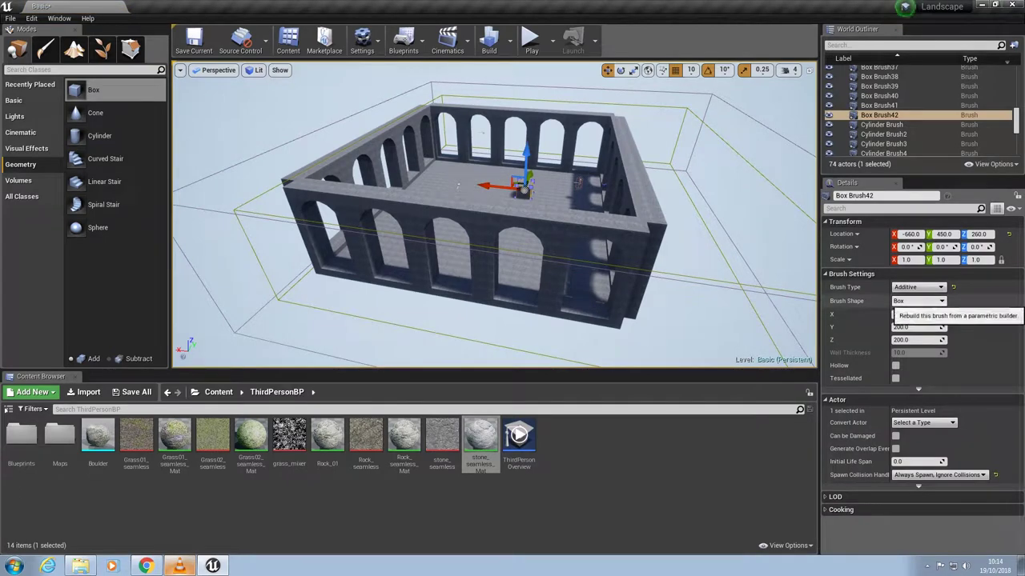
text(000)
key(Tab)
text(100)
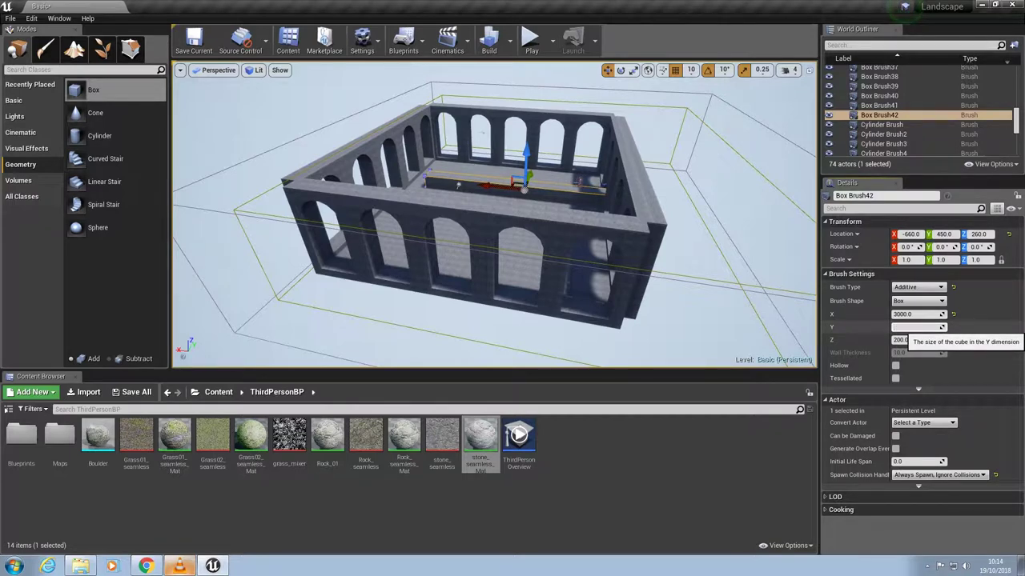
text(00)
key(Tab)
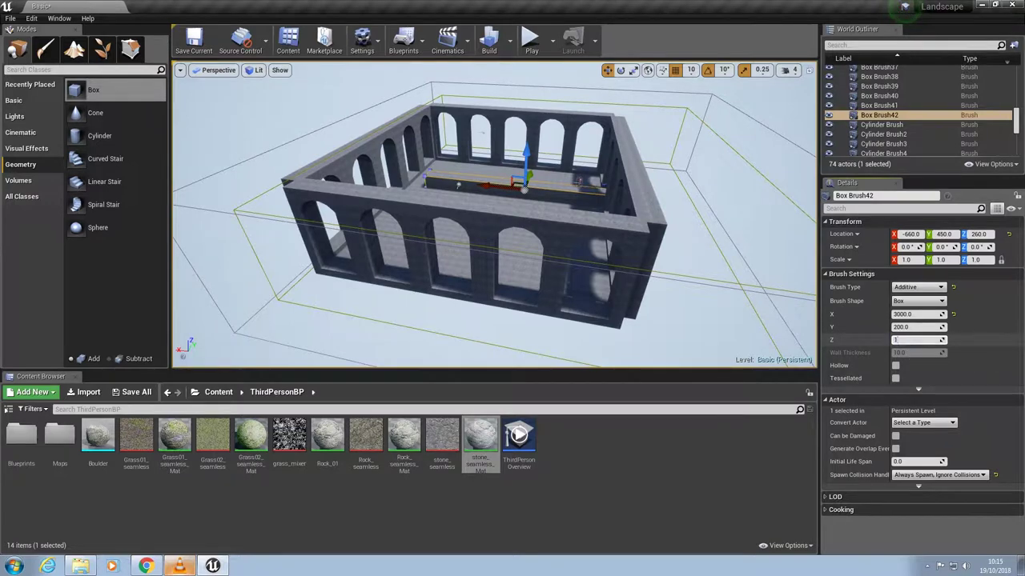
text(1000)
key(Return)
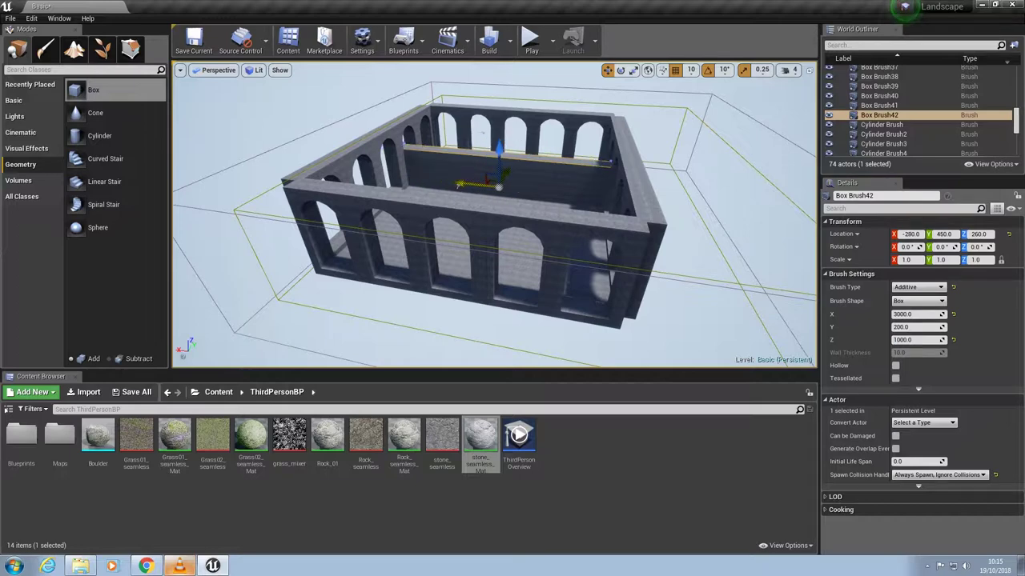
Step: Move the solid wall to X -280, Y 1650, Z 640 behind one arcade, and duplicate it behind the opposite arcade at Y -1720
drag(499, 135, 499, 129)
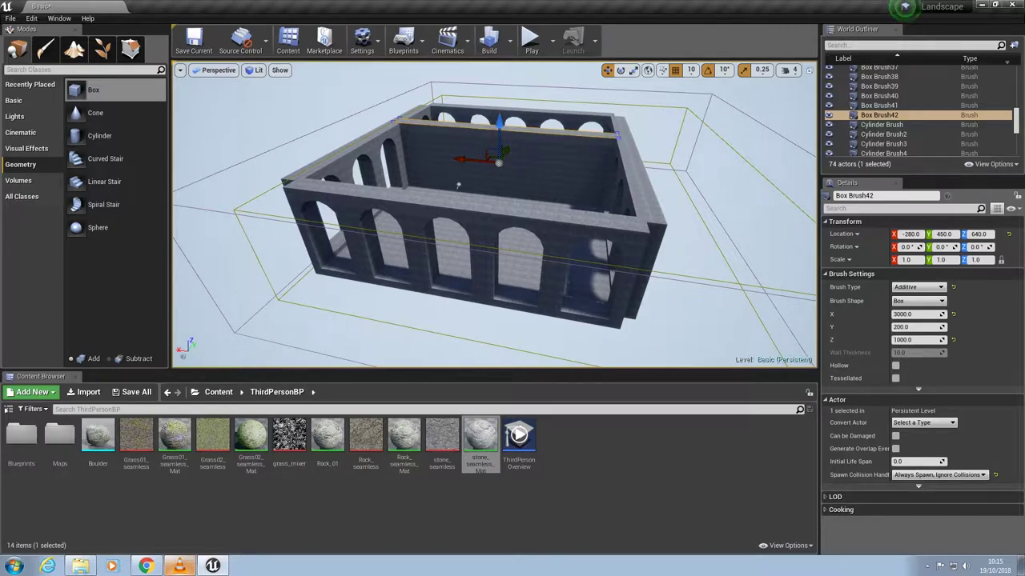
alt+drag(459, 185, 344, 205)
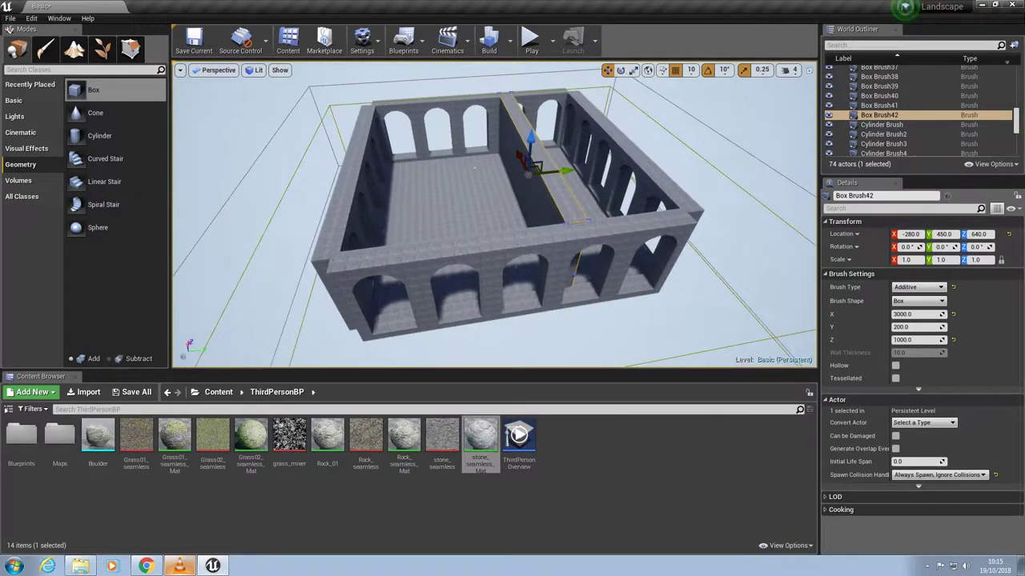
drag(565, 170, 654, 166)
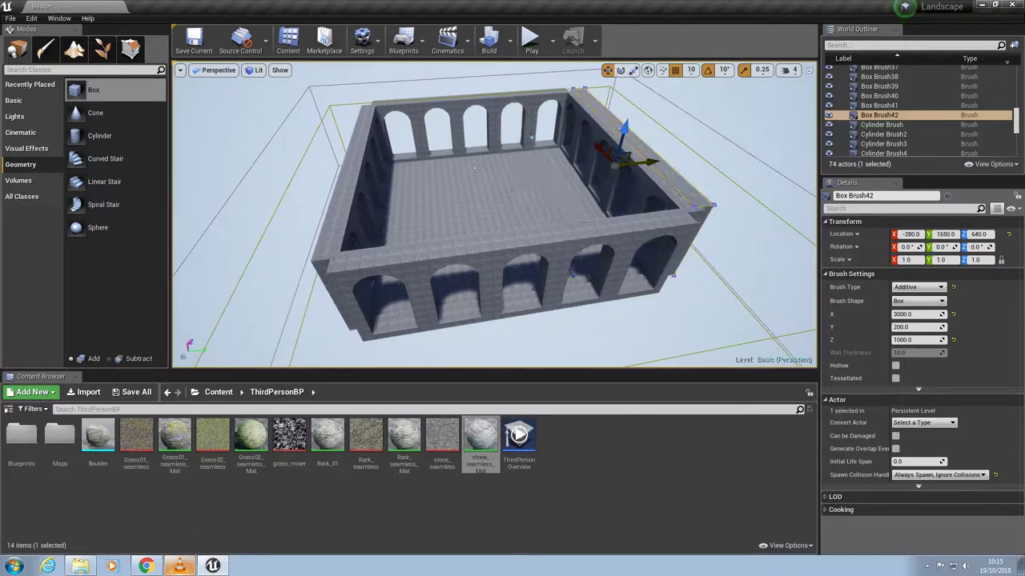
alt+drag(648, 162, 406, 174)
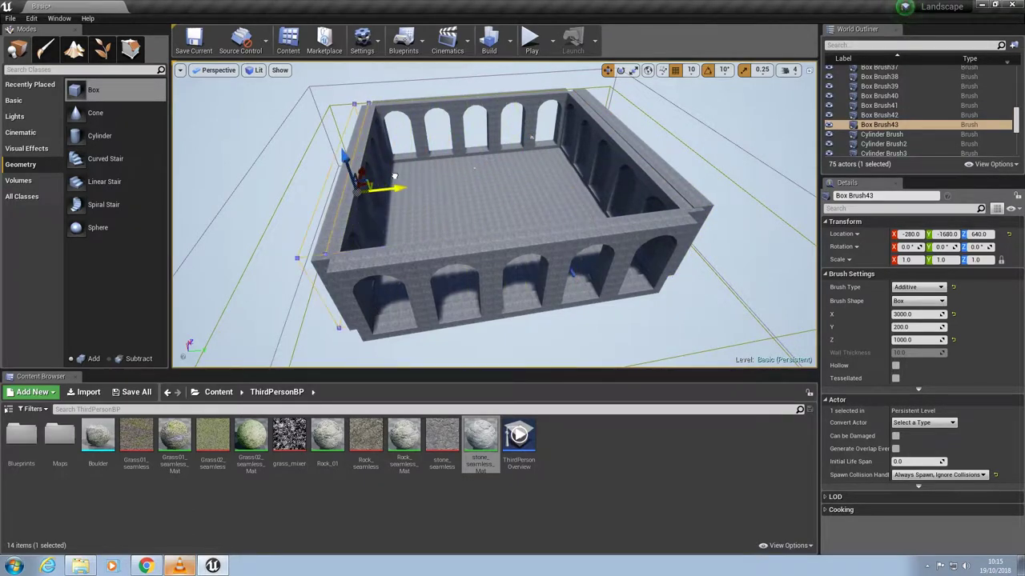
mouse_move(391, 177)
alt+mouse_down()
mouse_move(572, 160)
mouse_move(597, 180)
mouse_move(593, 202)
mouse_move(680, 192)
mouse_move(705, 172)
alt+mouse_up()
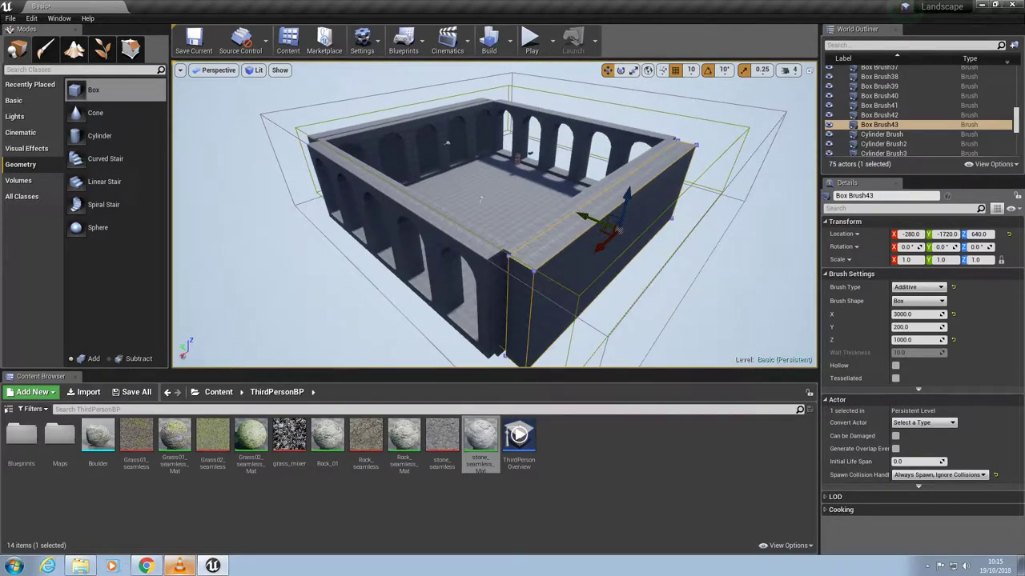
Step: Duplicate the solid wall for the other two sides, rotated 90° about Z, at X 1370 and X -1970 with Y -50
alt+drag(596, 222, 485, 177)
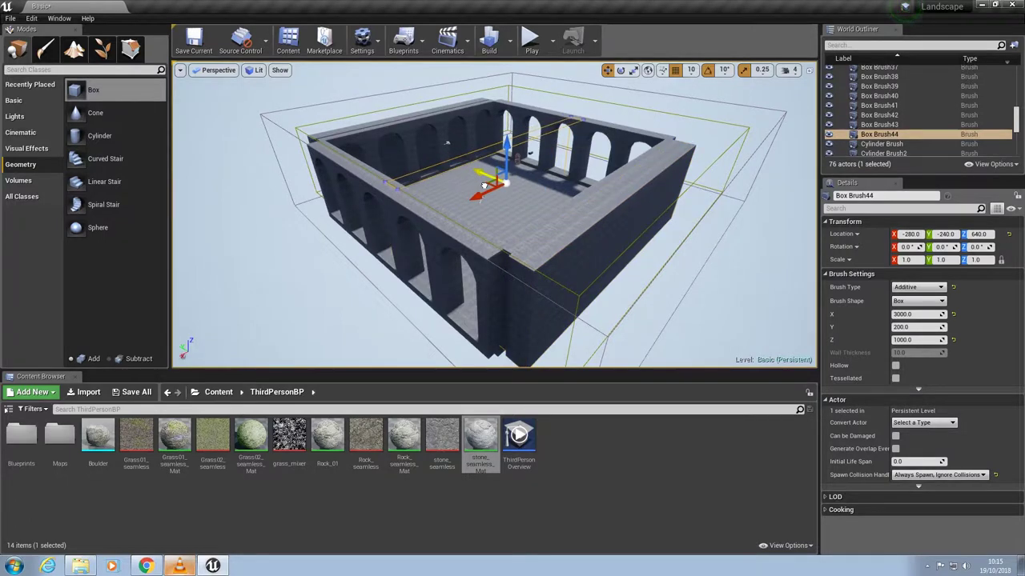
key(e)
mouse_move(491, 214)
mouse_down()
mouse_move(432, 189)
mouse_move(471, 200)
mouse_move(372, 260)
mouse_move(341, 241)
mouse_up()
key(w)
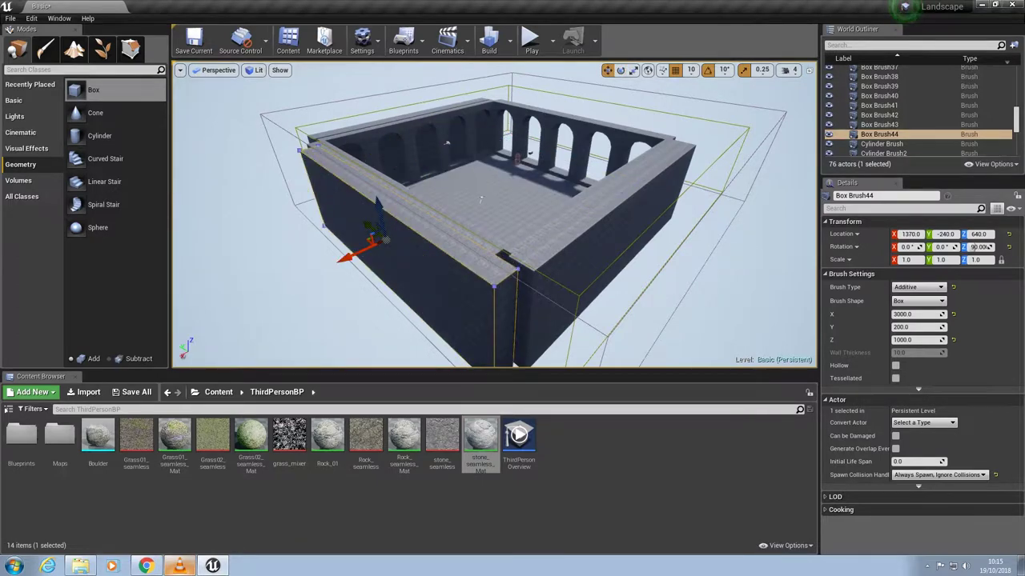
key(a)
right_drag(448, 240, 536, 232)
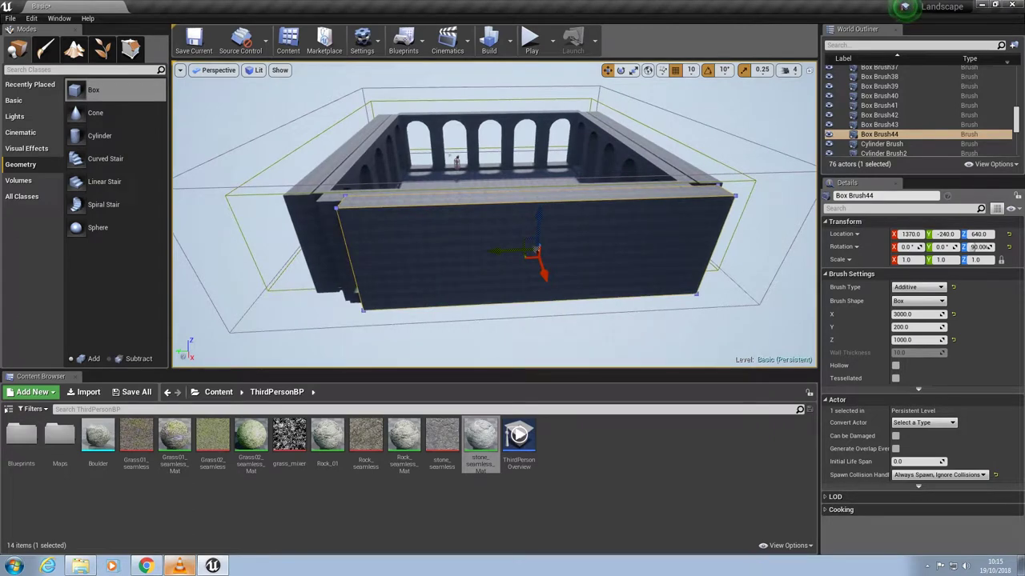
drag(492, 252, 481, 255)
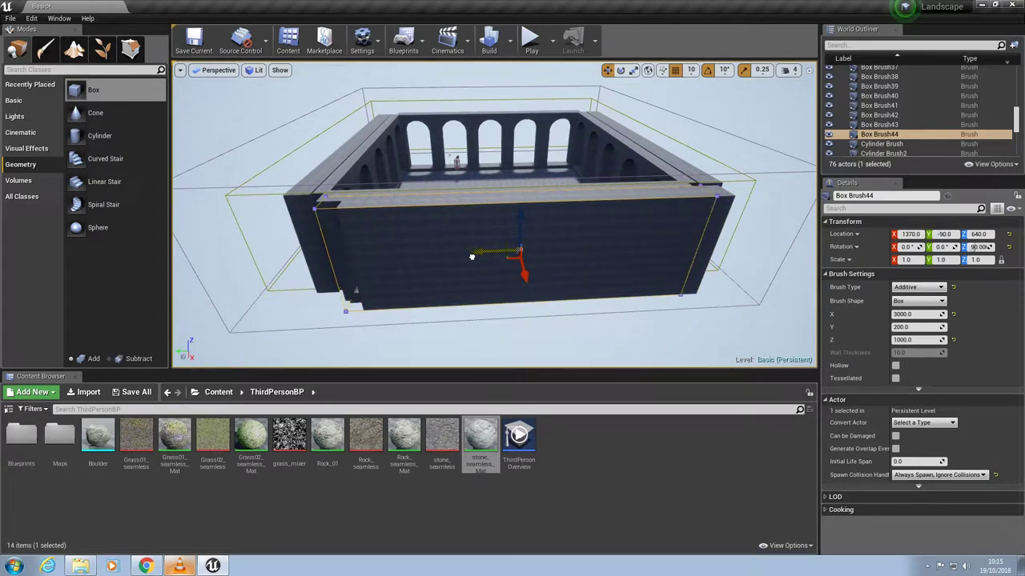
drag(468, 258, 324, 274)
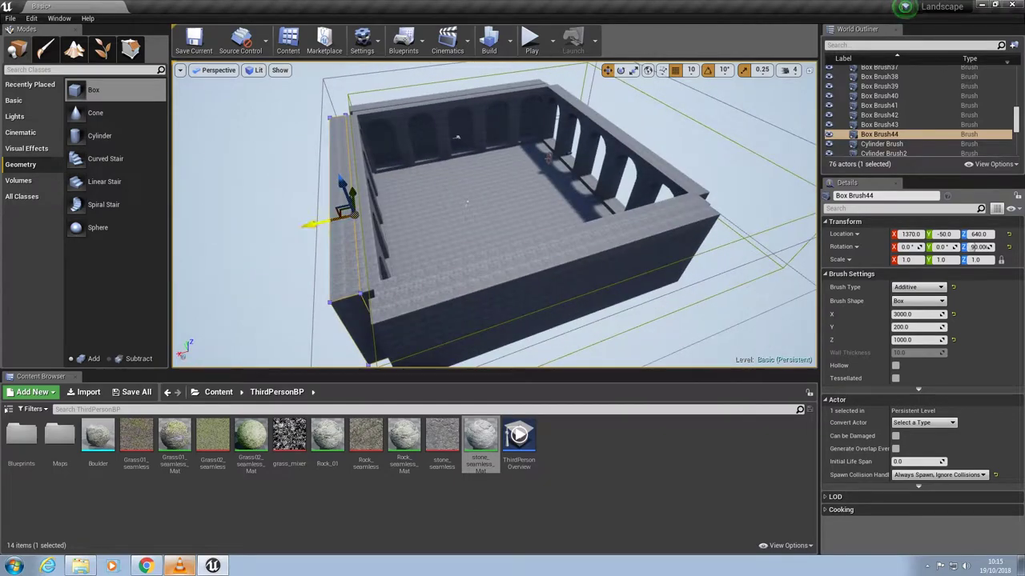
mouse_move(319, 227)
alt+mouse_down()
mouse_move(601, 224)
mouse_move(681, 173)
mouse_move(697, 240)
mouse_move(596, 210)
alt+mouse_up()
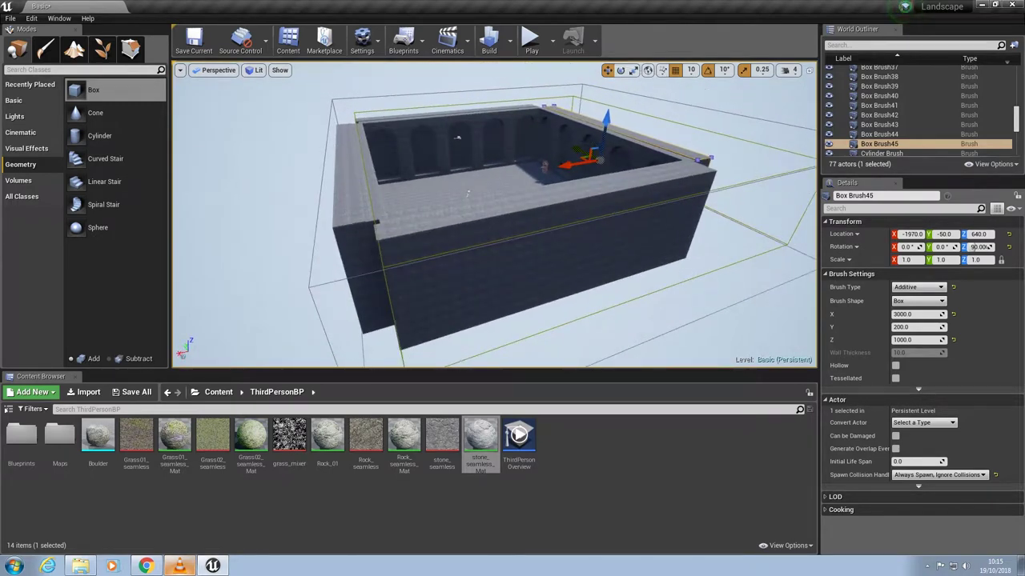
scroll(494, 214, up, 2)
Step: Play the level, run and jump the character around inside the walled arena, and end the play session
click(529, 40)
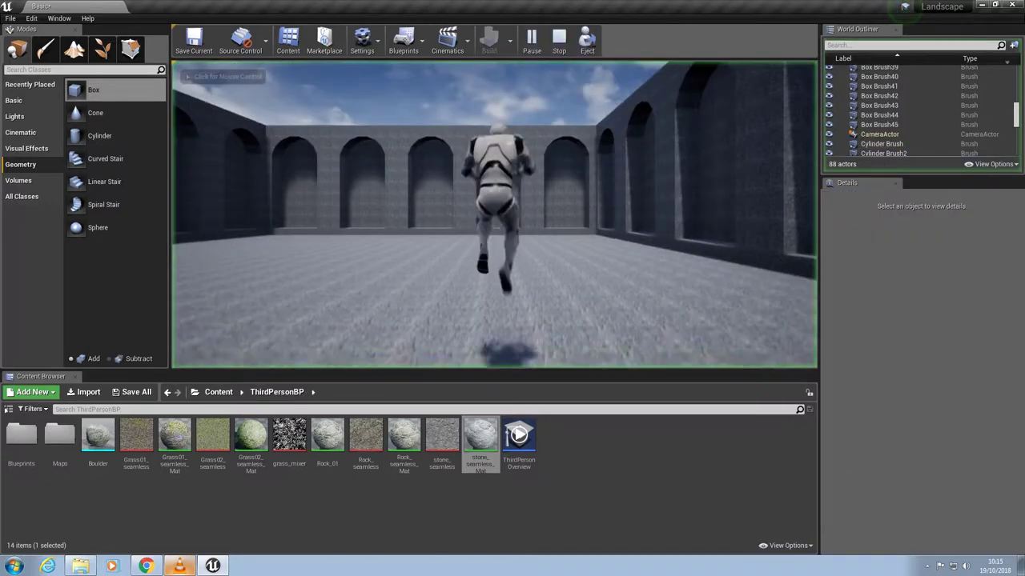
click(494, 214)
key(w)
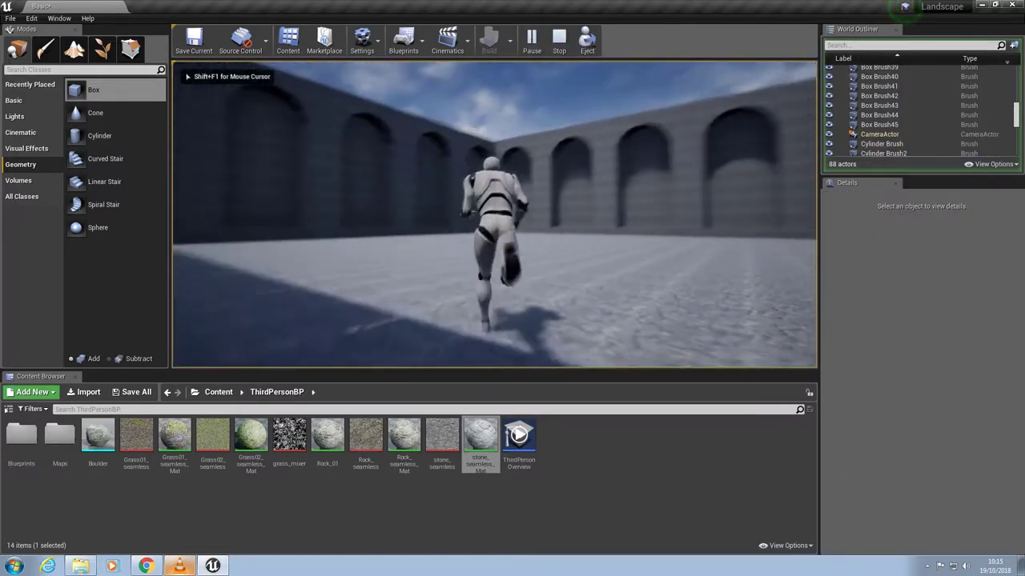
key(w)
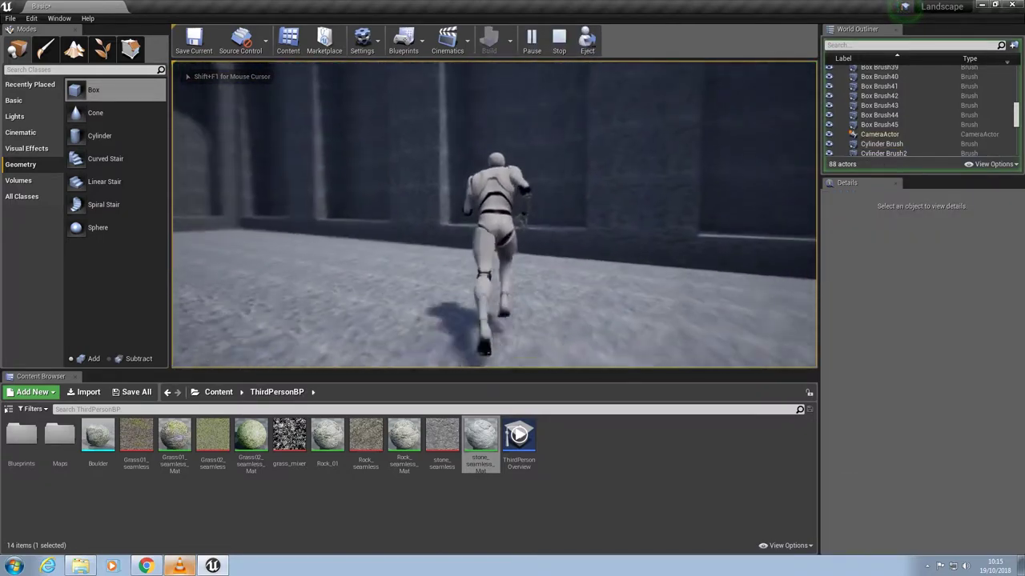
key(w)
key(space)
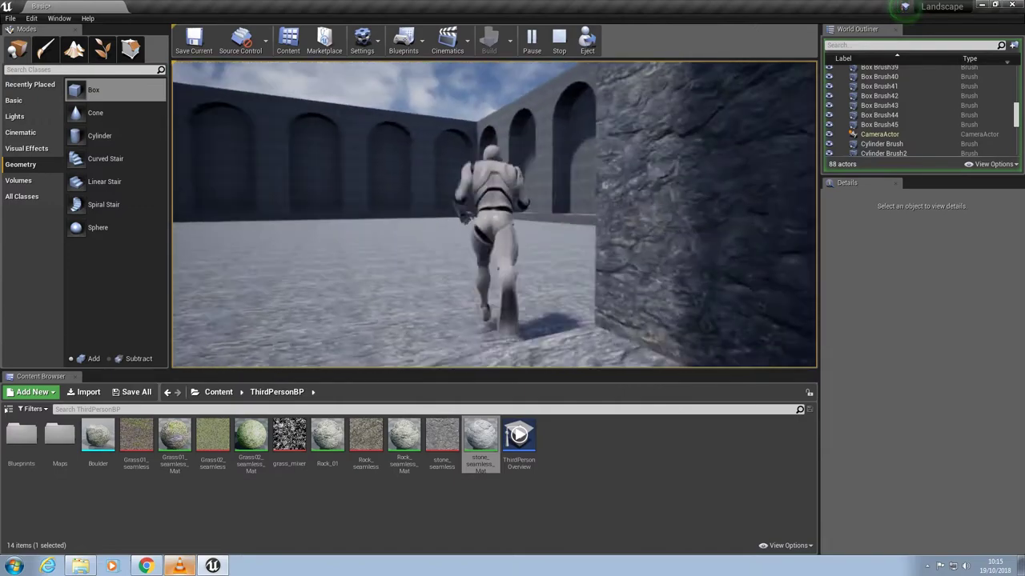
key(Escape)
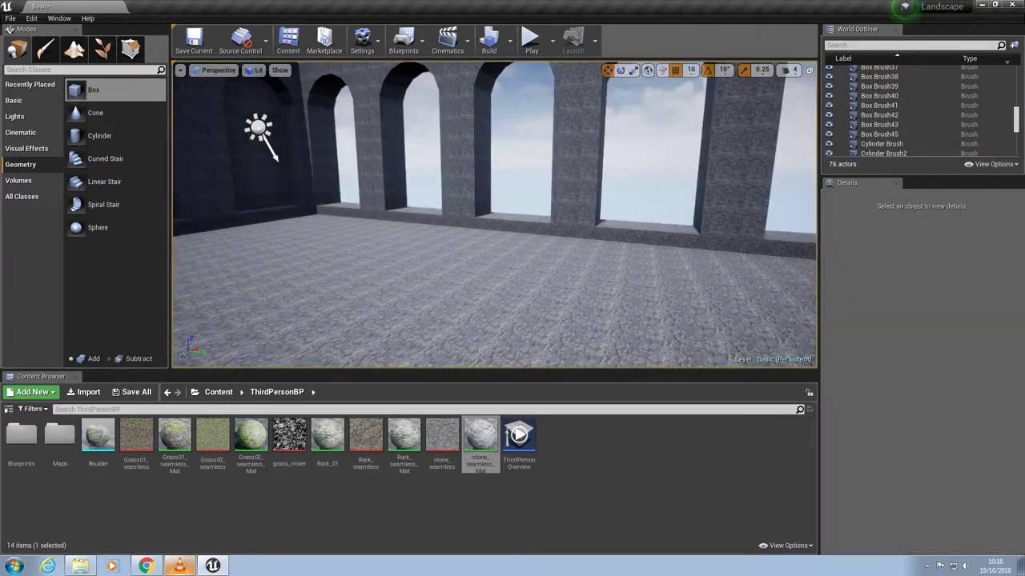
Step: Rotate the Light Source directional light about Z to about 187.7°
right_drag(494, 215, 460, 241)
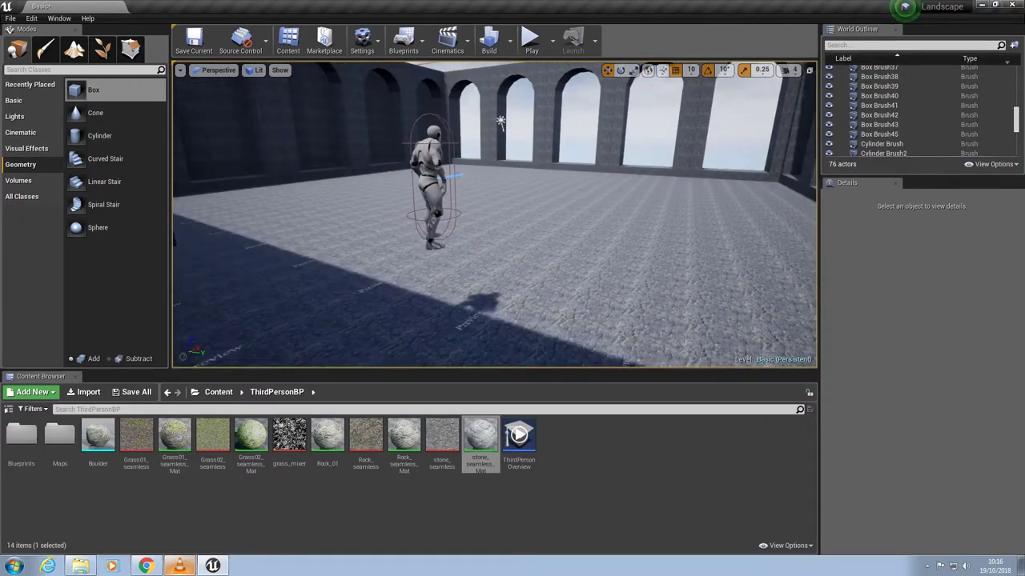
click(499, 120)
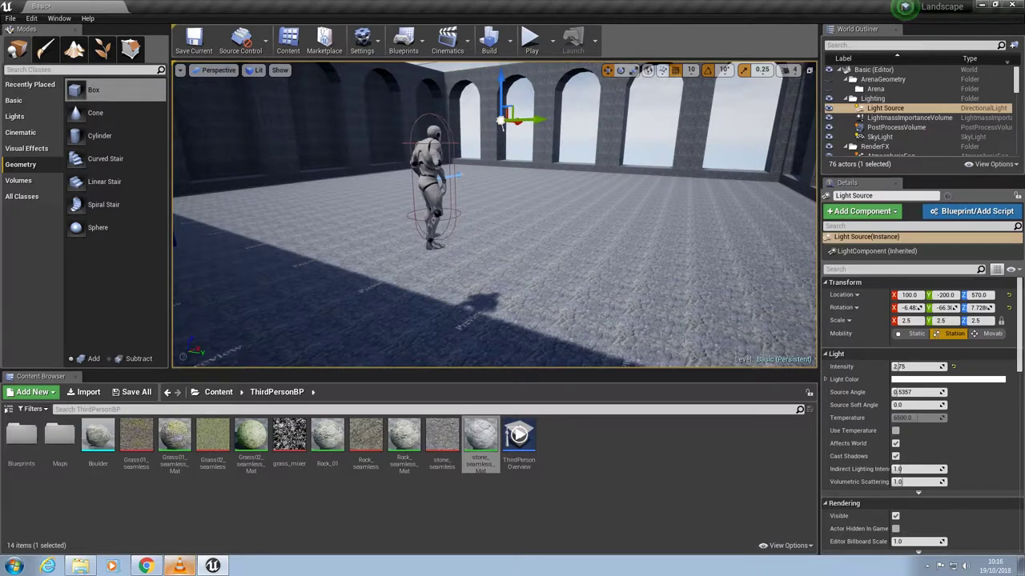
key(e)
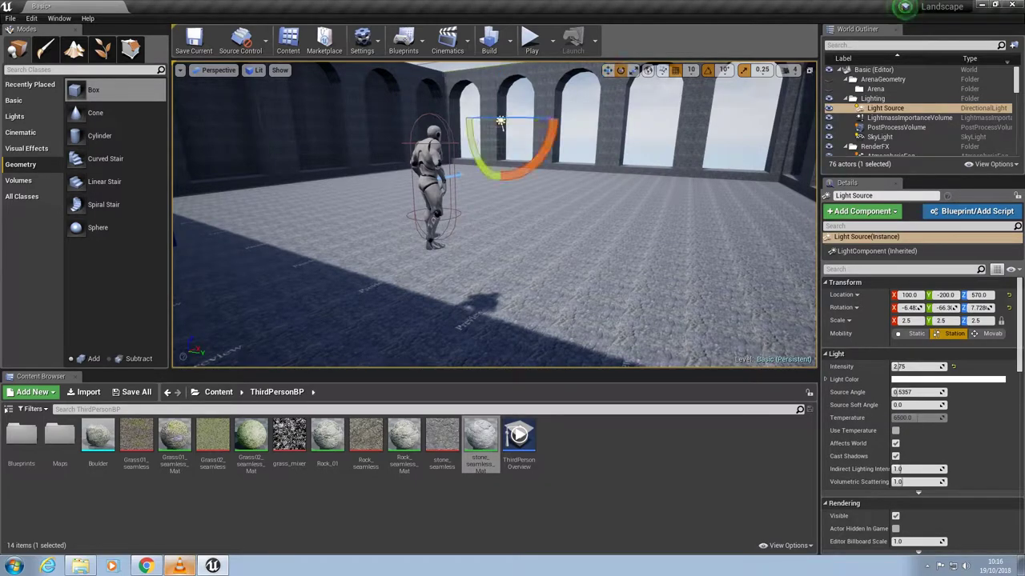
drag(519, 125, 416, 125)
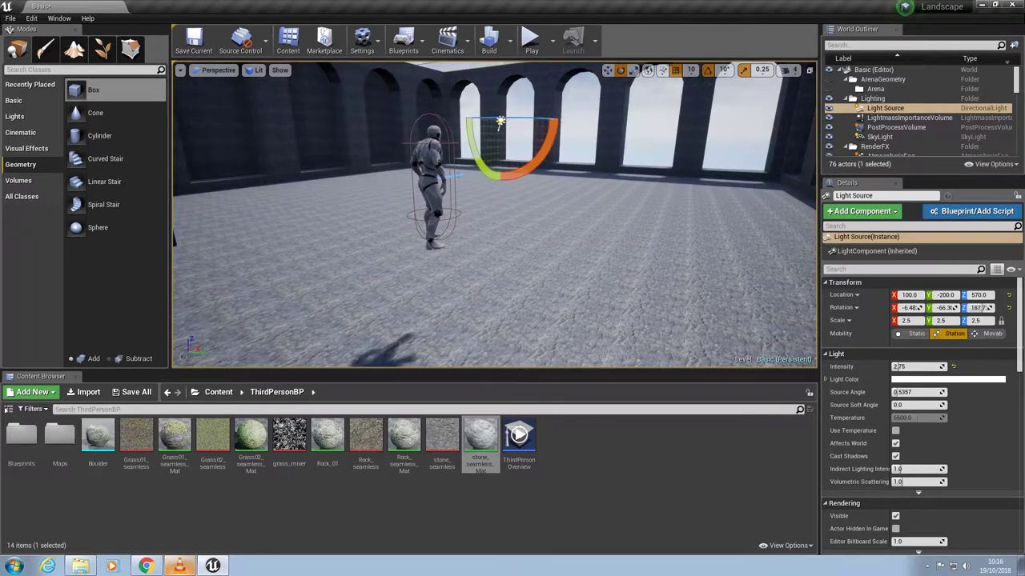
Step: Rotate the Light Source to about X -0.9°, Y -26.4°, Z 183.4°, and enable its light shaft occlusion and light shaft bloom
drag(481, 164, 496, 183)
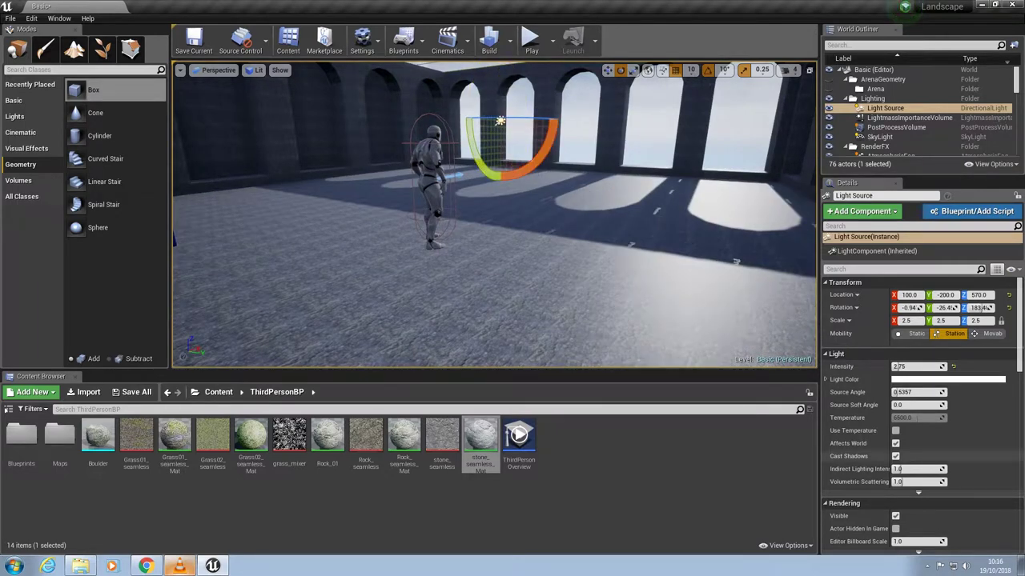
scroll(921, 400, down, 5)
click(895, 422)
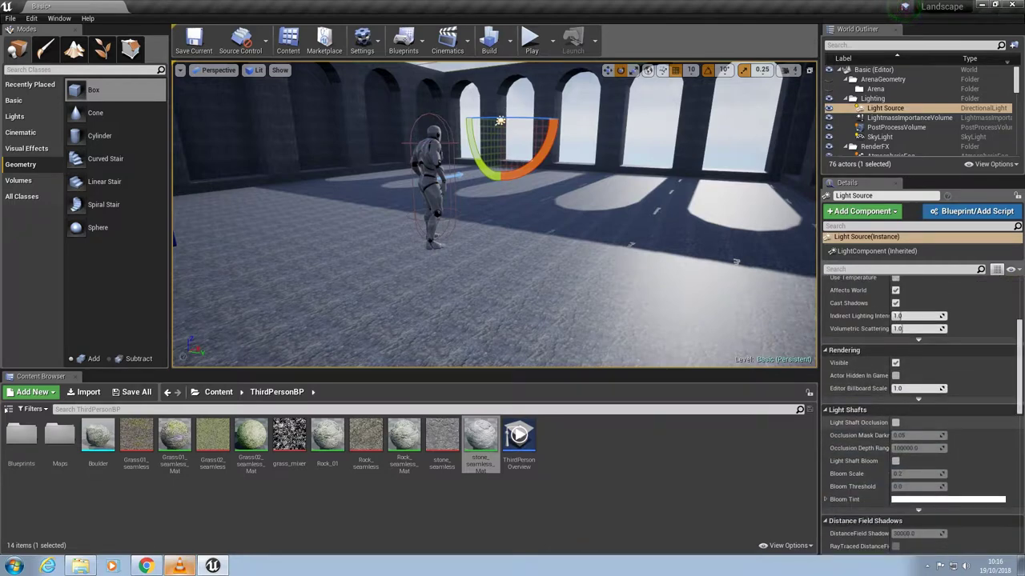
click(895, 461)
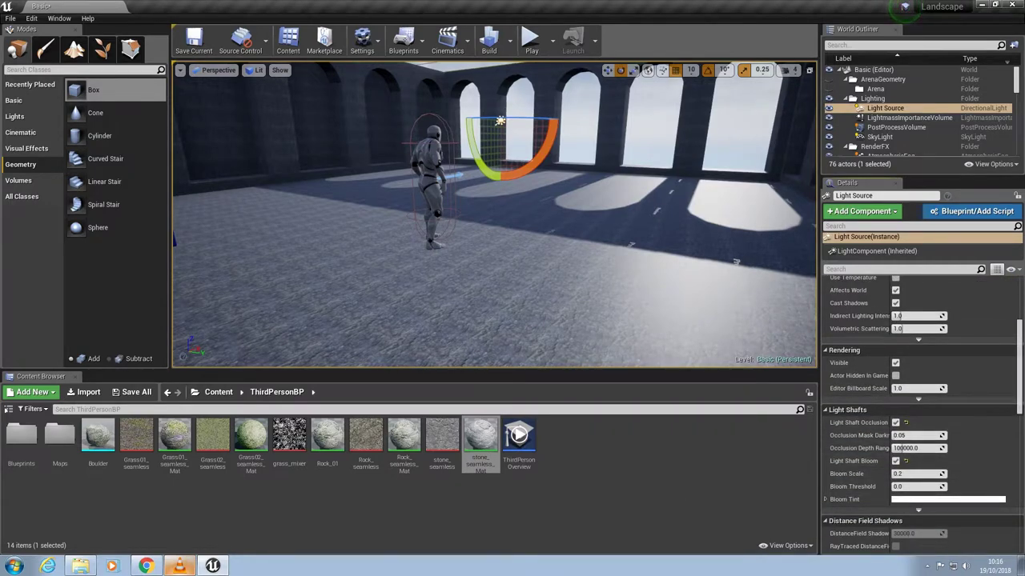
Step: Play the level, run the character toward the sunlit arches and around the arena to check the lighting, and end the play session
click(530, 40)
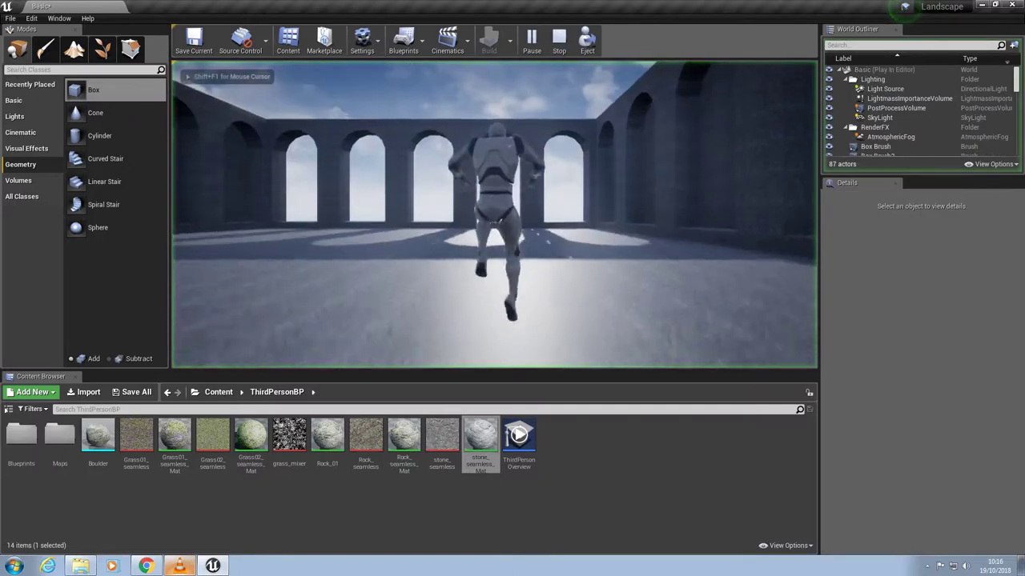
key(w)
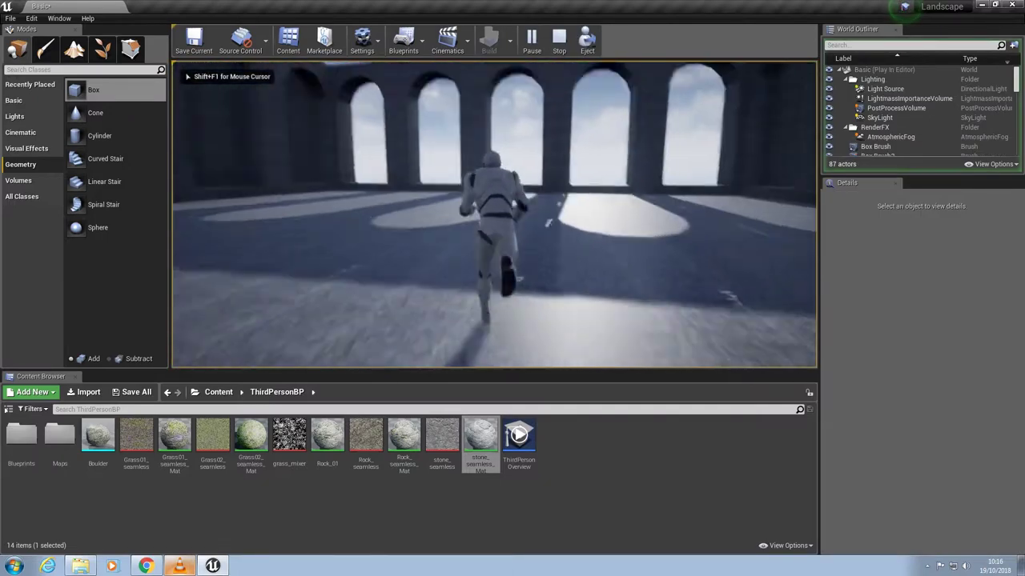
key(w)
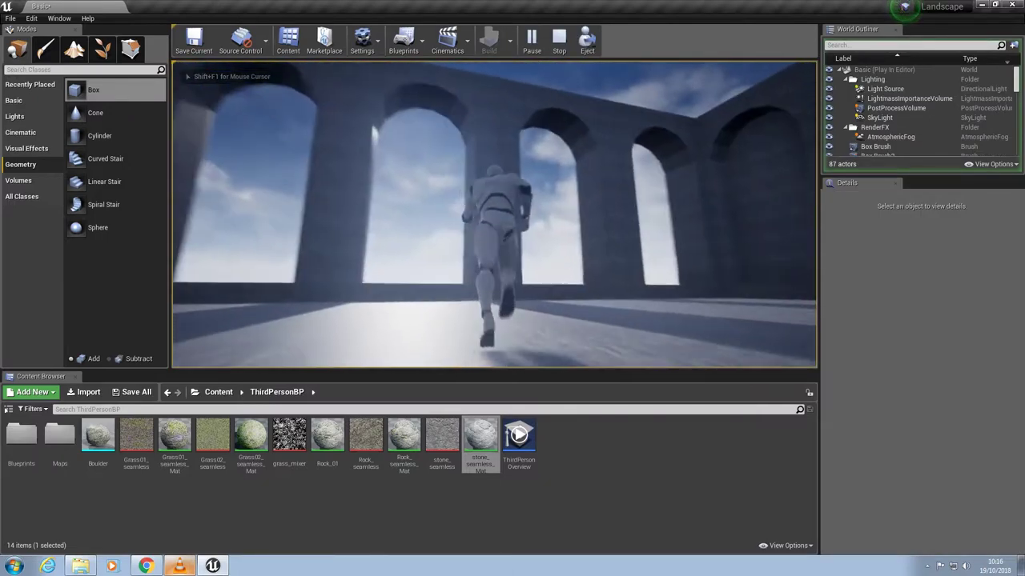
key(s)
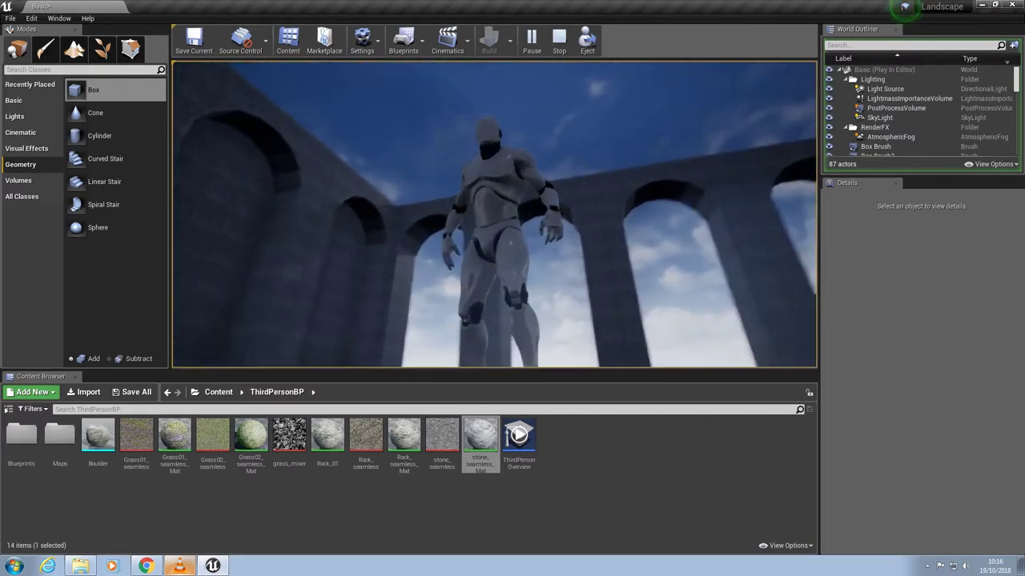
key(w)
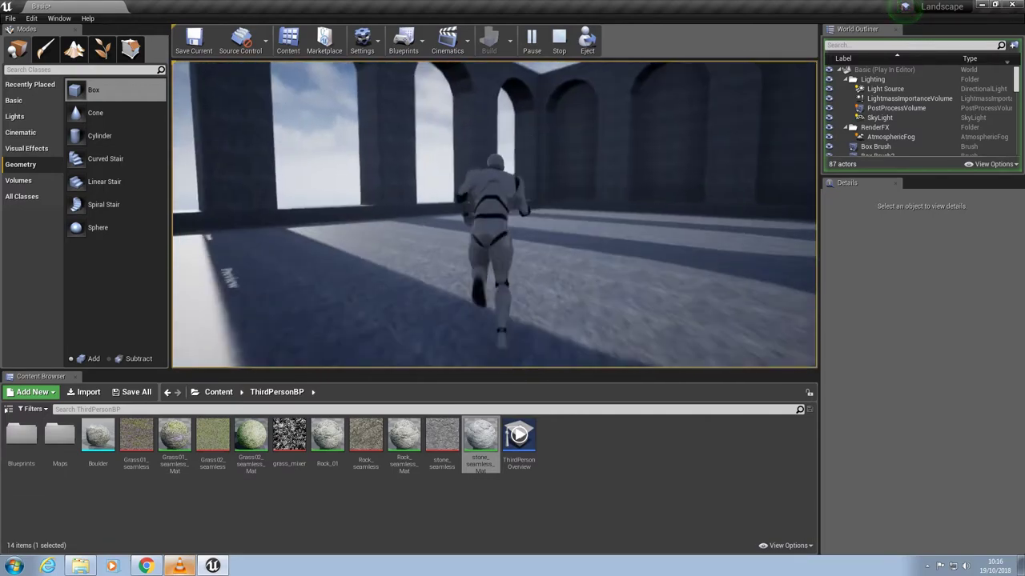
key(Escape)
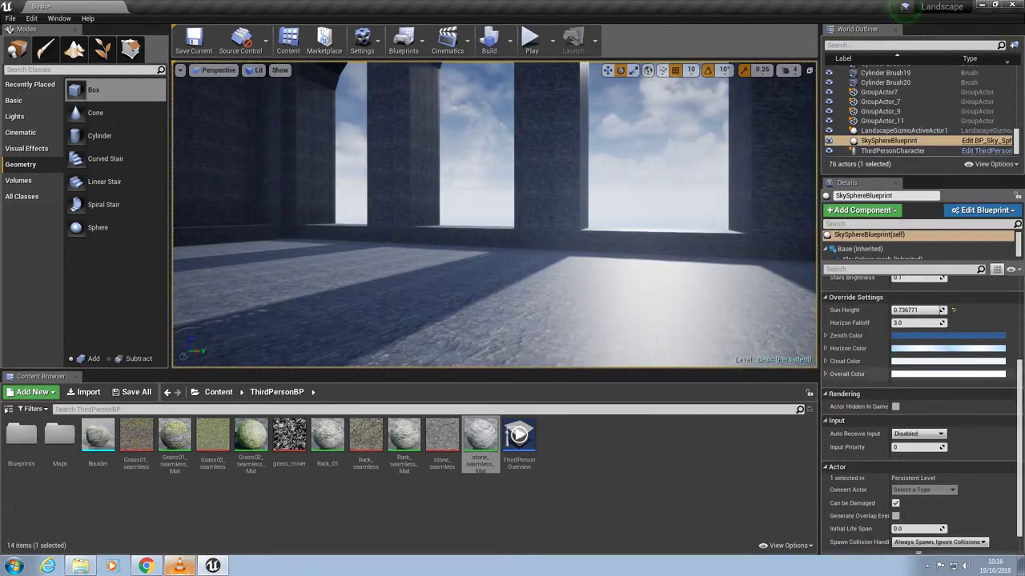
Step: Refresh the sky material of the SkySphereBlueprint to match the rotated directional light
scroll(941, 446, up, 8)
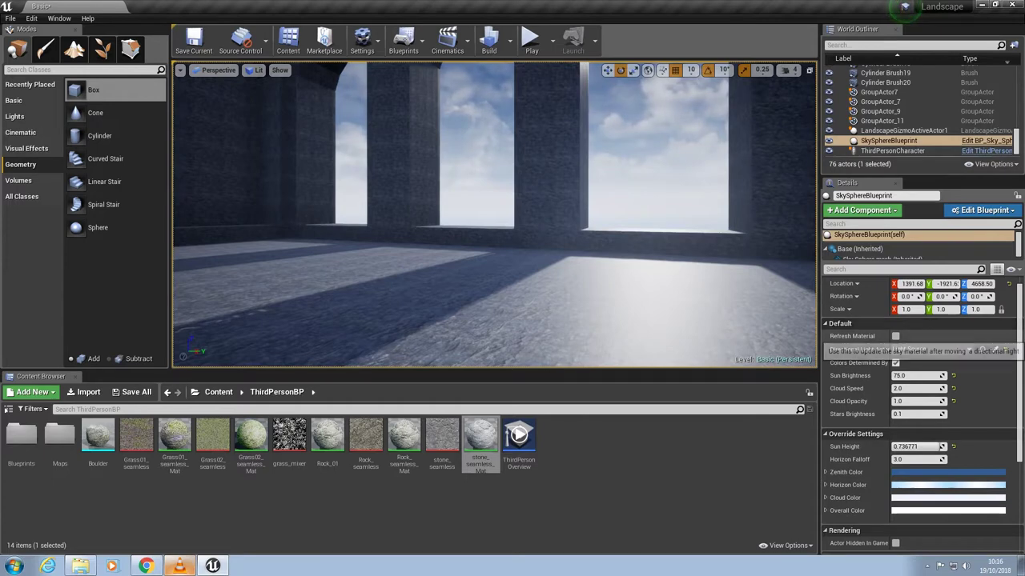
click(895, 337)
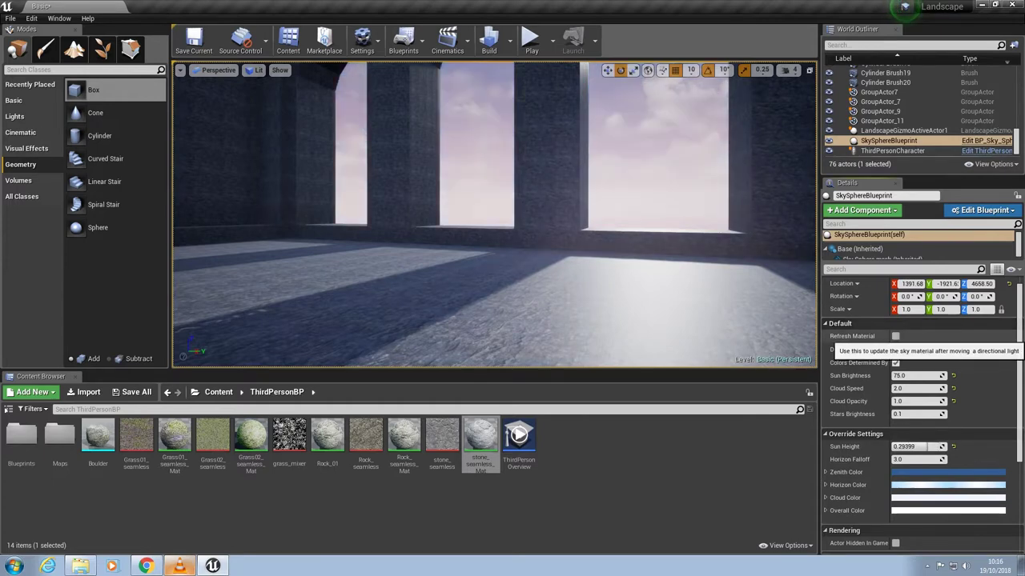
scroll(495, 215, down, 5)
right_drag(495, 215, 400, 247)
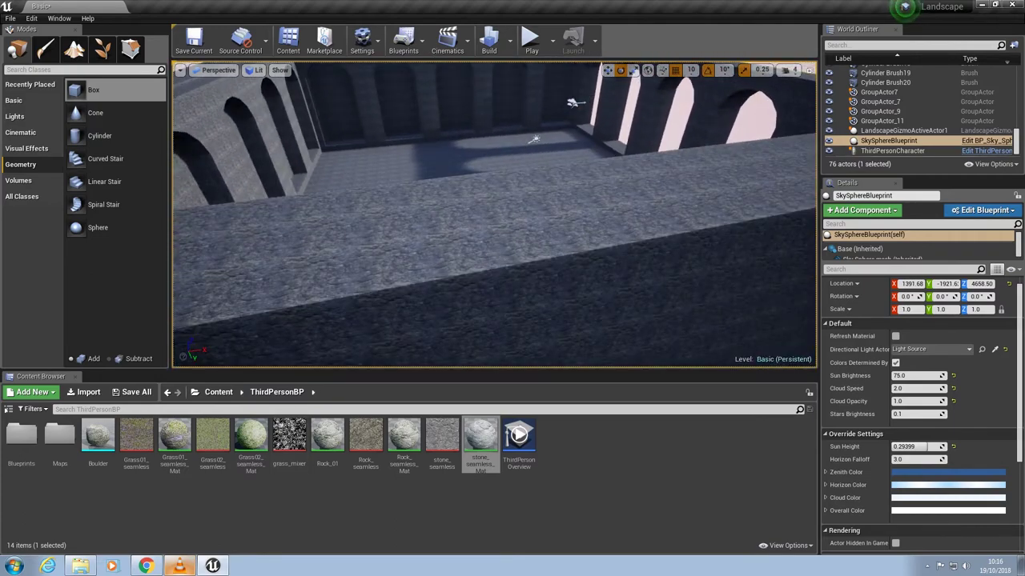
key(s)
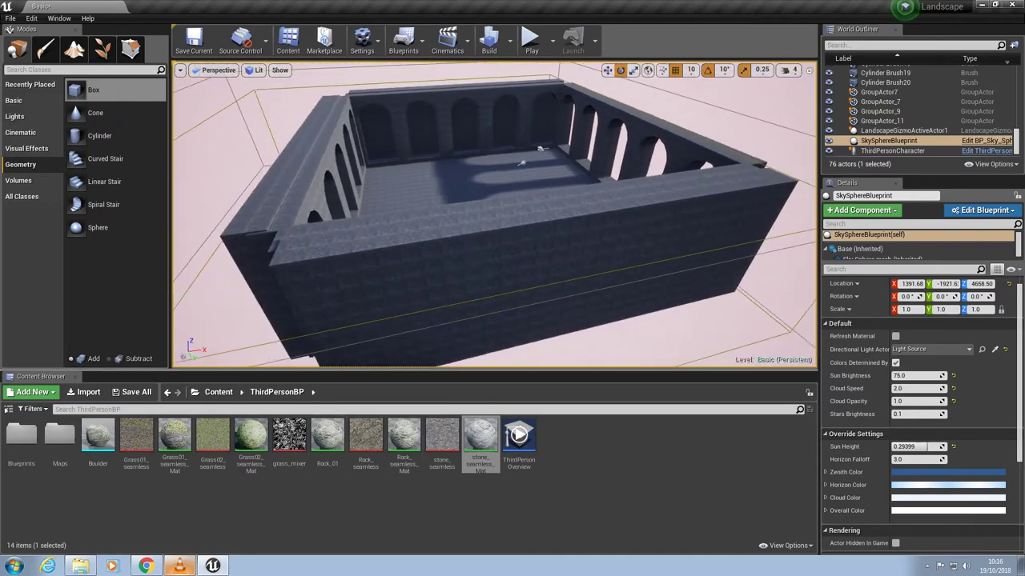
scroll(920, 116, up, 4)
scroll(920, 117, down, 2)
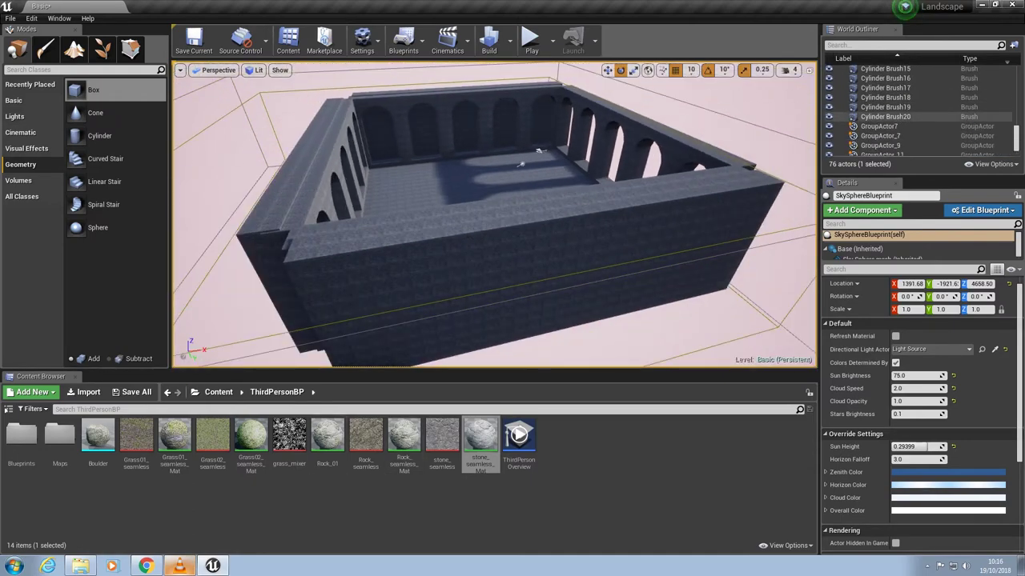